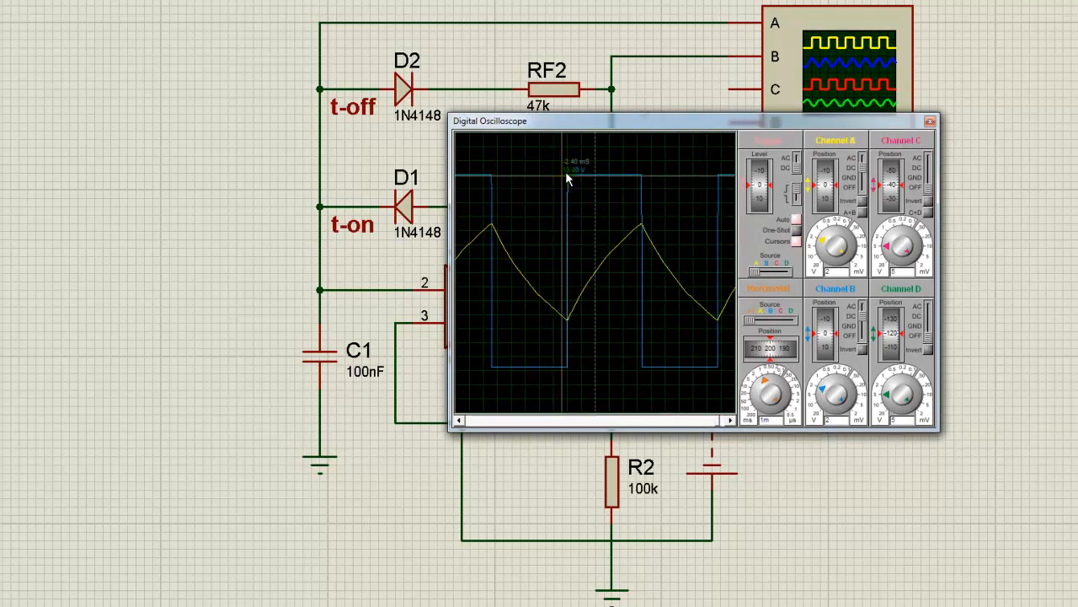
- Set resistor RF2's resistance to 10k and run the simulation
{"action": "left_click_drag", "start_coordinate": [598, 113], "coordinate": [766, 65]}
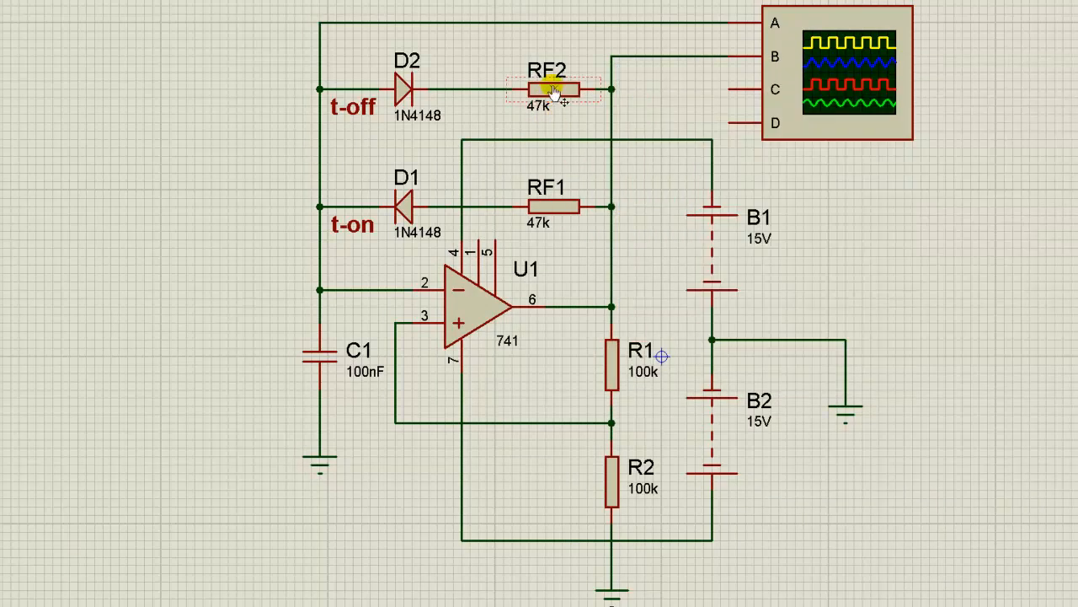
{"action": "double_click", "coordinate": [553, 93]}
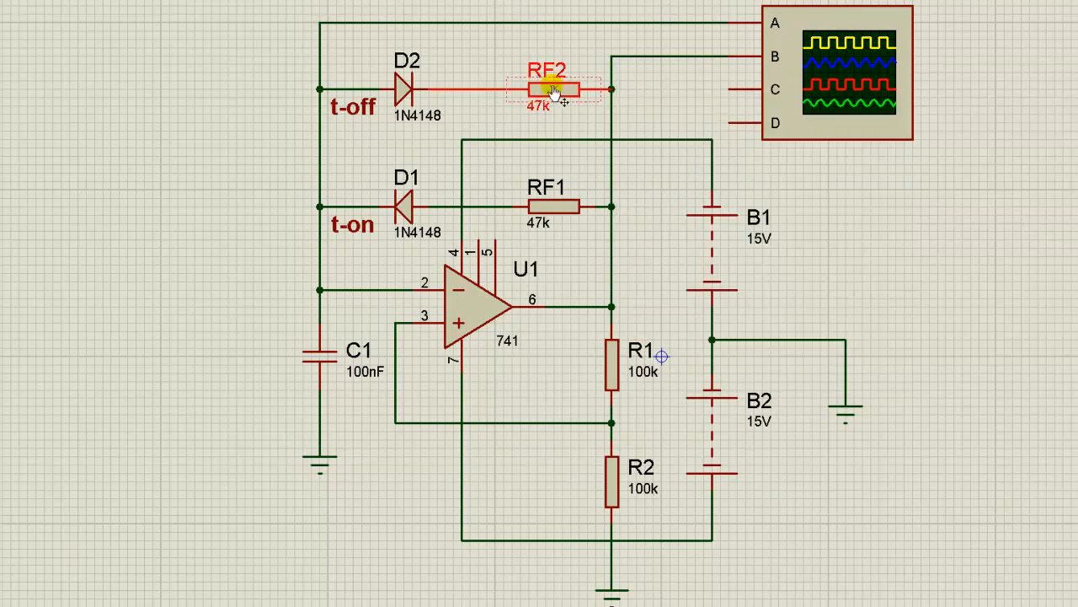
{"action": "key", "text": "Tab"}
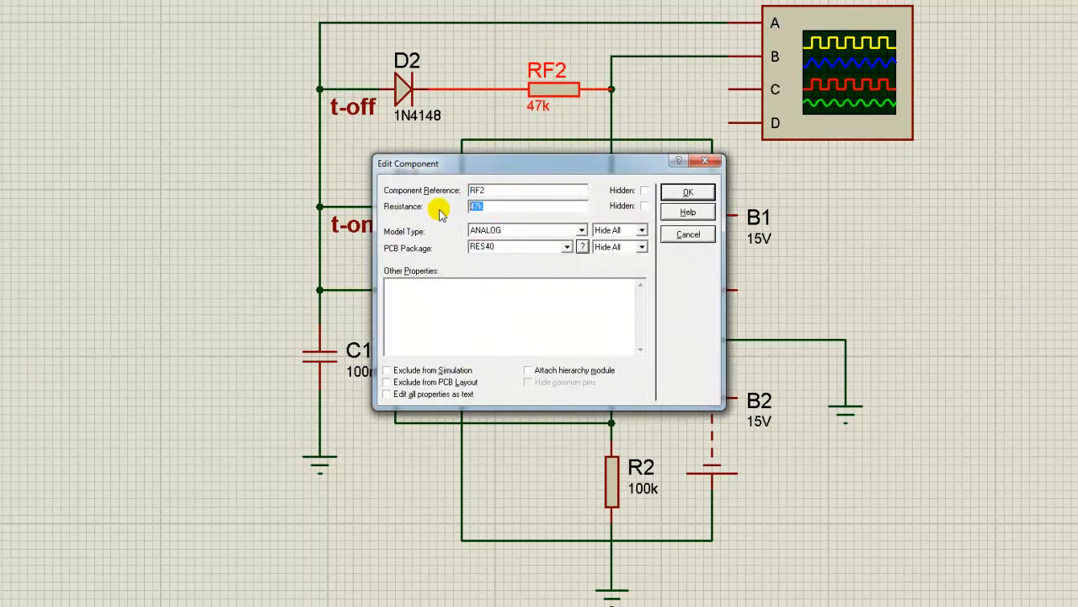
{"action": "key", "text": "Return"}
{"action": "key", "text": "F12"}
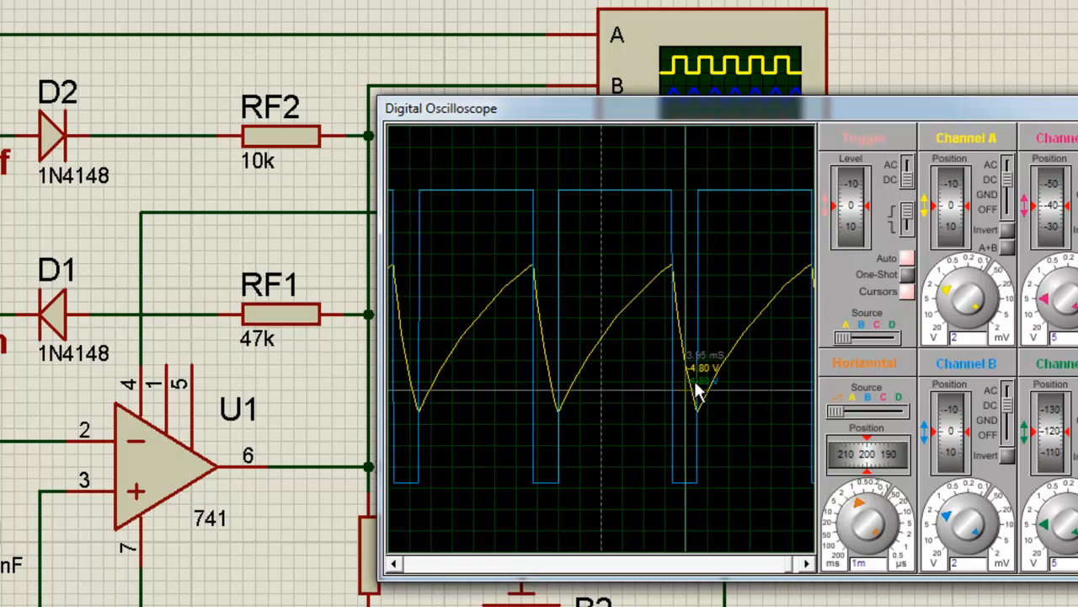
- Freeze the oscilloscope trace, shift it horizontally to about -10, and place cursors on two consecutive falling edges of the square wave
{"action": "left_click", "coordinate": [905, 259]}
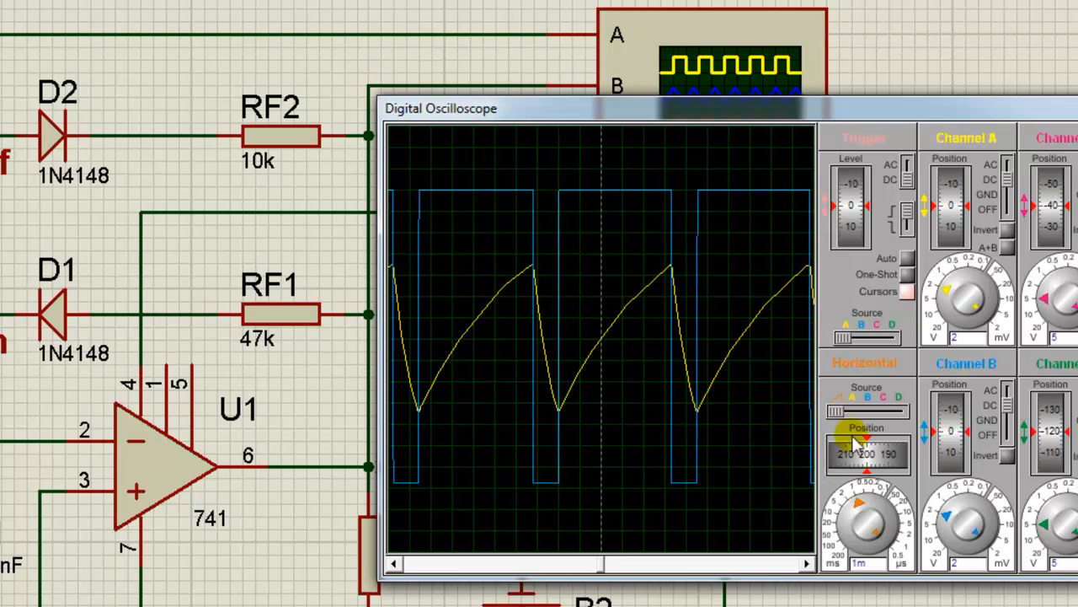
{"action": "left_click_drag", "start_coordinate": [886, 461], "coordinate": [876, 446]}
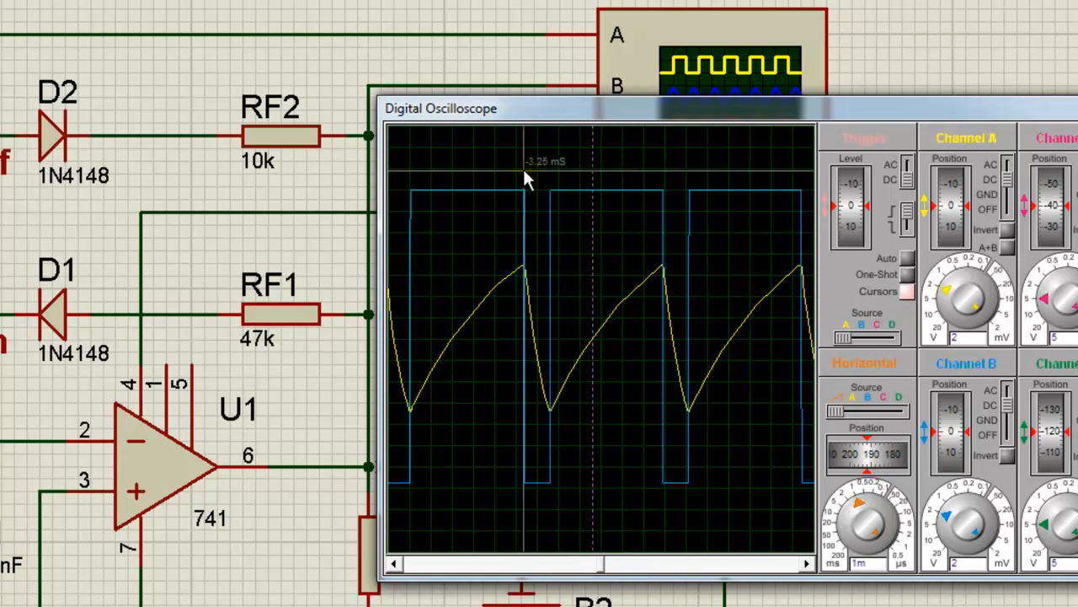
{"action": "left_click", "coordinate": [598, 159]}
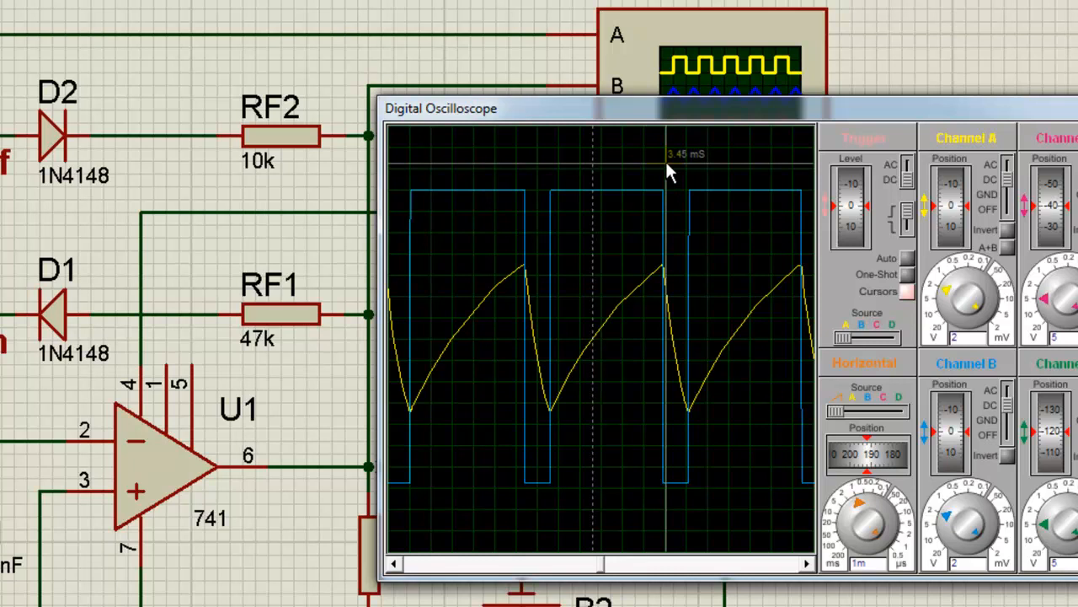
{"action": "mouse_move", "coordinate": [876, 460]}
{"action": "left_mouse_down"}
{"action": "mouse_move", "coordinate": [843, 455]}
{"action": "mouse_move", "coordinate": [806, 473]}
{"action": "left_mouse_up"}
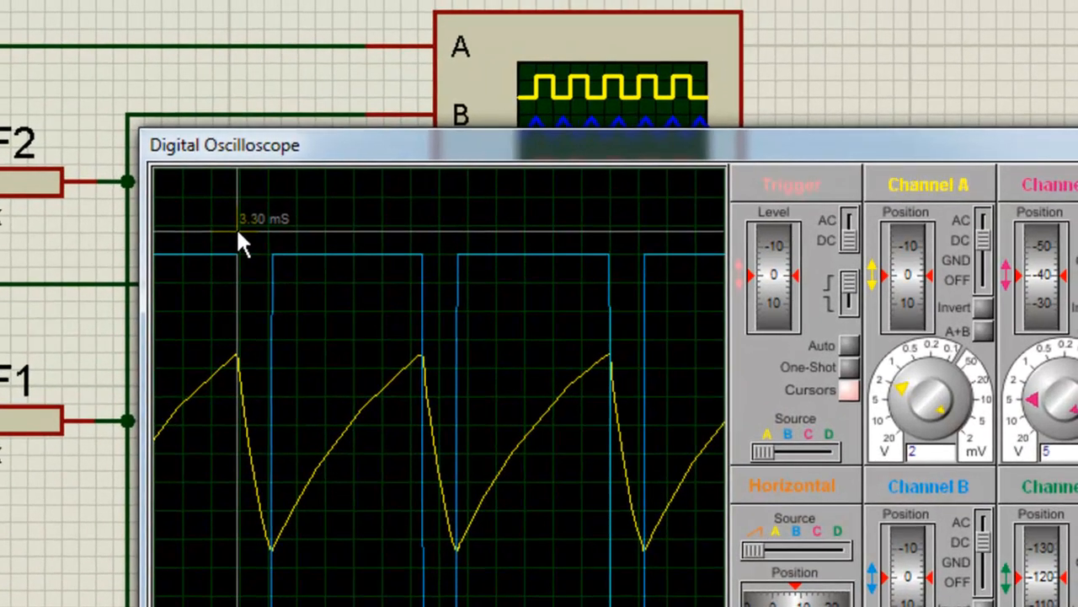
{"action": "left_click", "coordinate": [238, 232]}
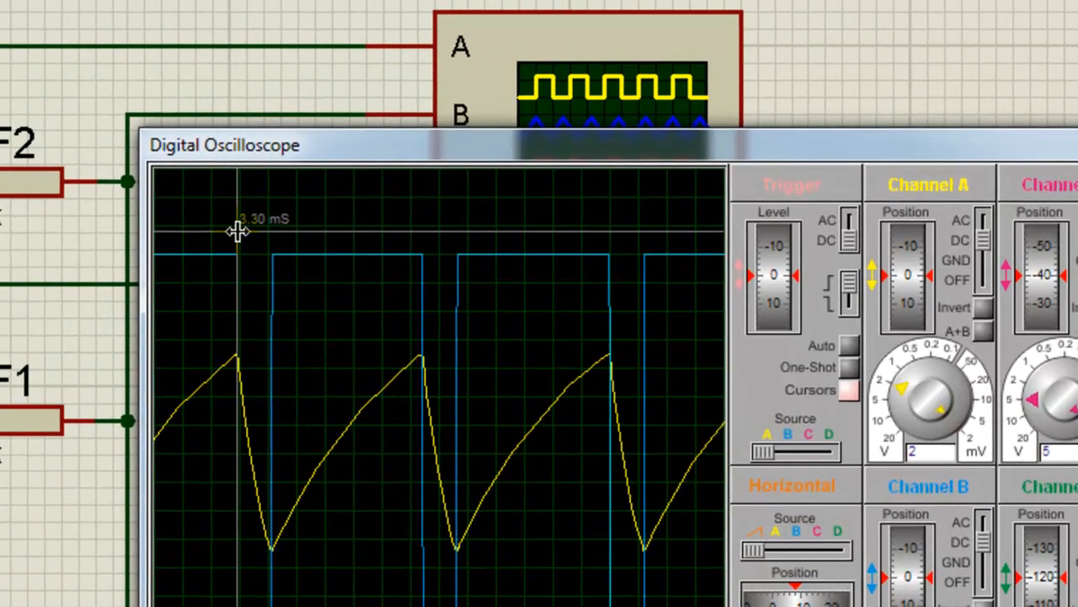
{"action": "left_click", "coordinate": [424, 212]}
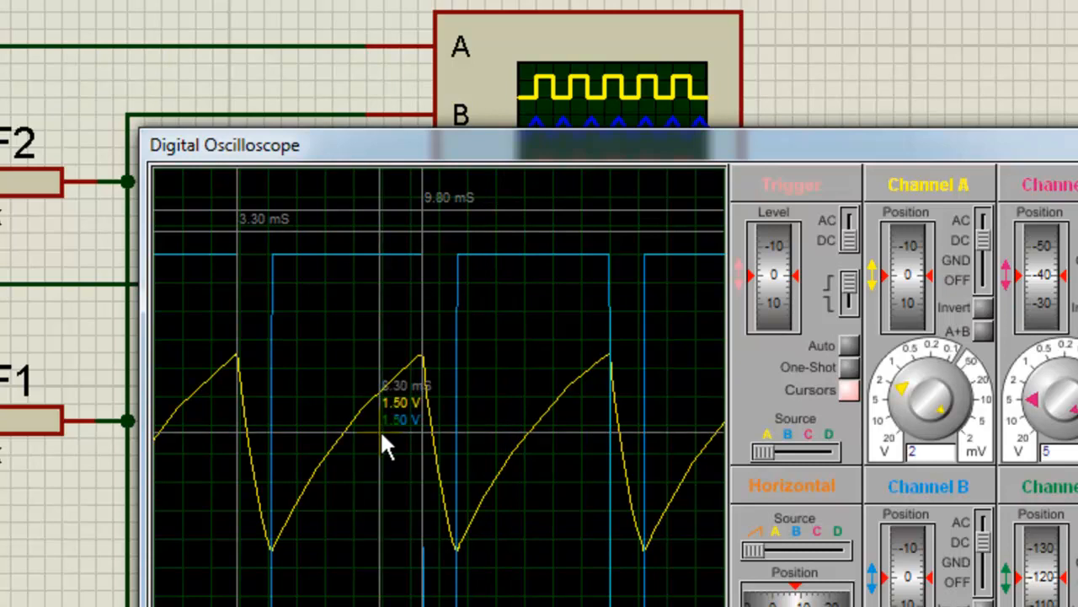
- Switch to the Calculator and compute the waveform period as 9,8 - 3,3
{"action": "key", "text": "XF86Calculator"}
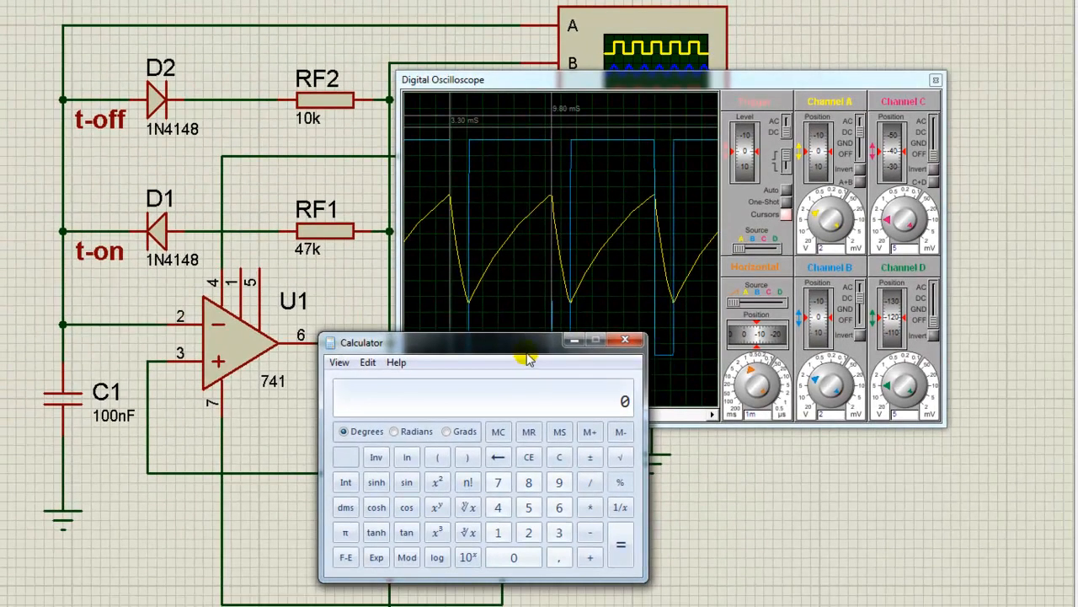
{"action": "left_click", "coordinate": [558, 483]}
{"action": "left_click", "coordinate": [557, 560]}
{"action": "left_click", "coordinate": [528, 482]}
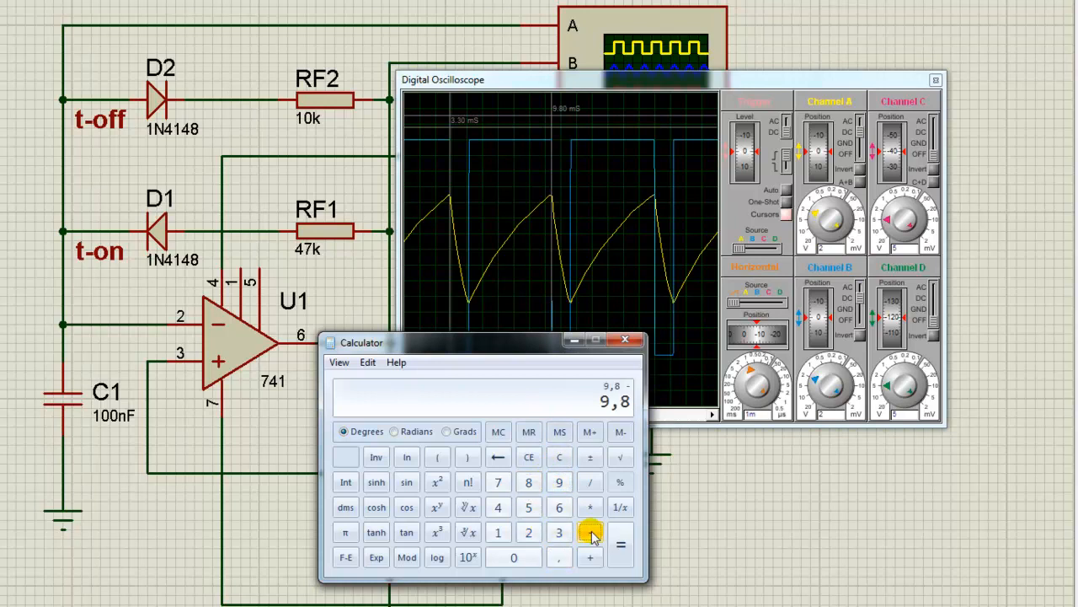
{"action": "left_click", "coordinate": [562, 537]}
{"action": "left_click", "coordinate": [560, 537]}
{"action": "left_click", "coordinate": [620, 550]}
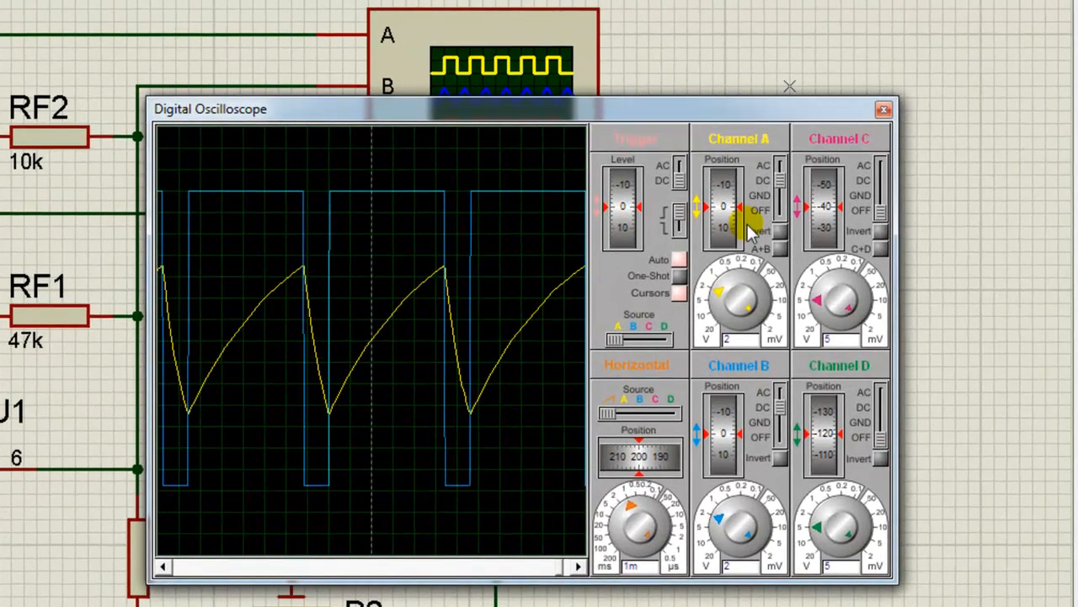
- Freeze the oscilloscope trace, shift it horizontally to about 140, and place cursors on a rising edge and the following falling edge
{"action": "left_click", "coordinate": [678, 261]}
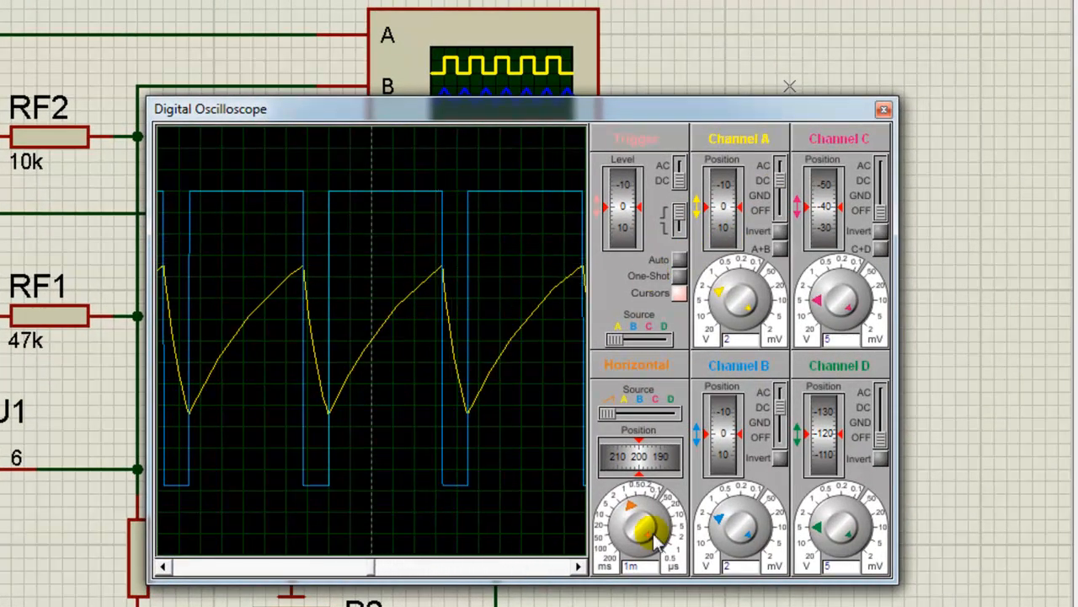
{"action": "left_click_drag", "start_coordinate": [658, 459], "coordinate": [626, 484]}
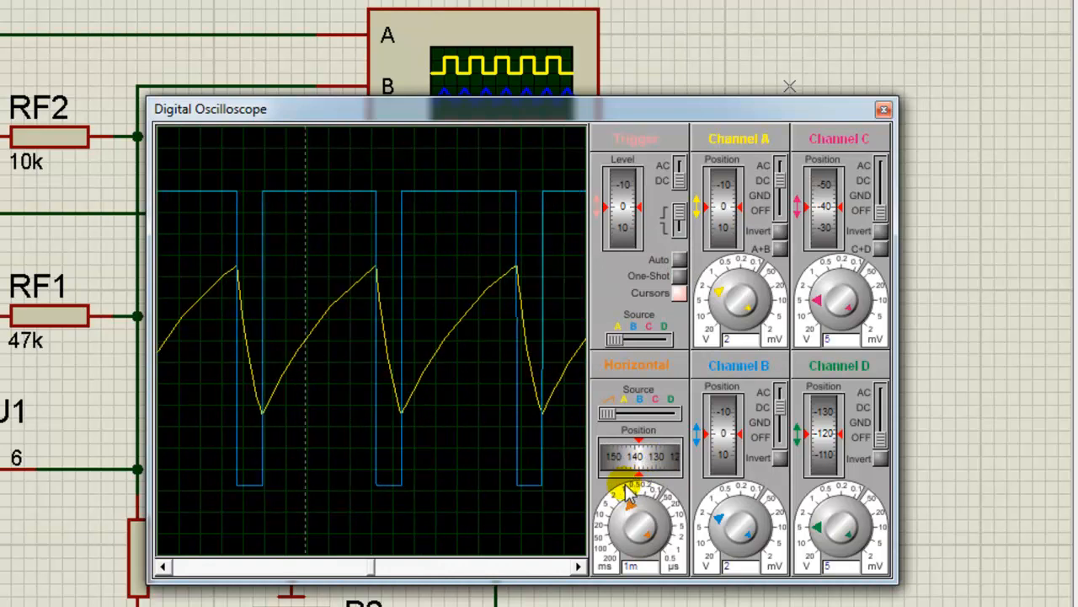
{"action": "left_click", "coordinate": [403, 180]}
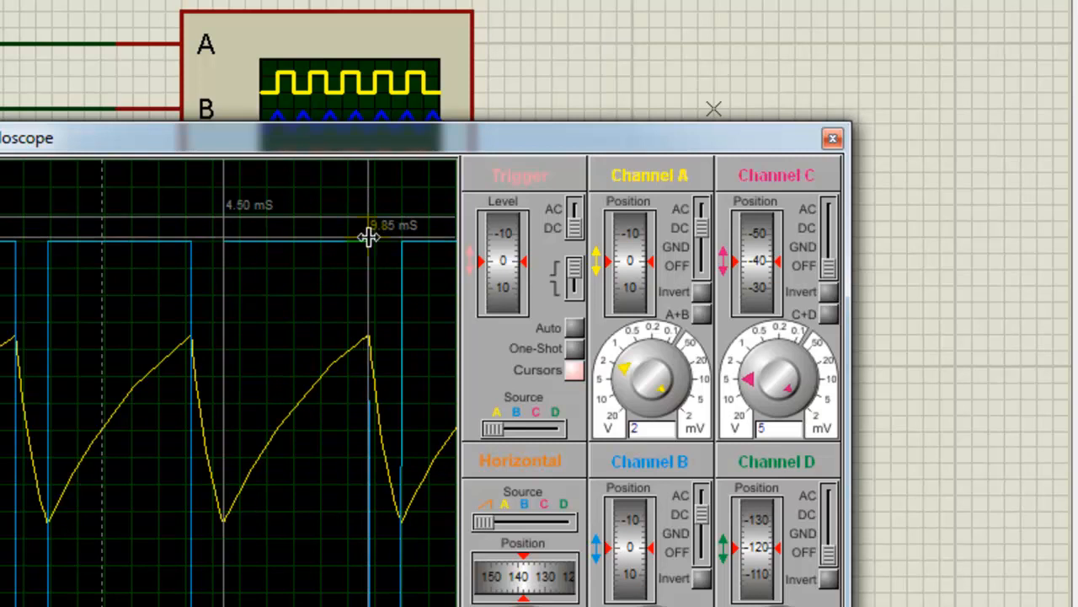
{"action": "left_click", "coordinate": [368, 237]}
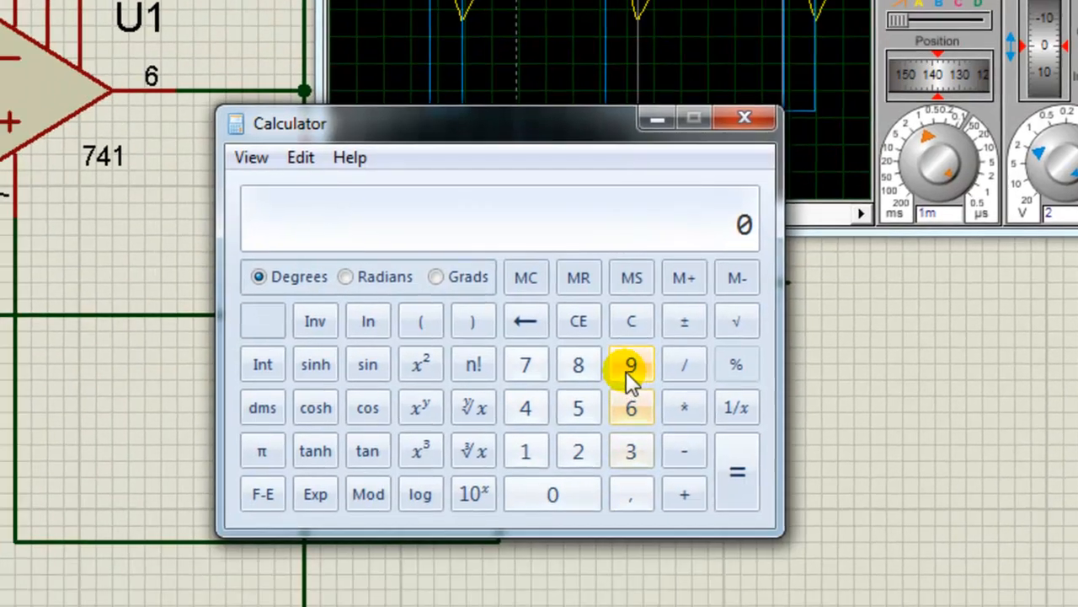
- Compute the t-on duration in the Calculator as 9,85 - 4,50
{"action": "left_click", "coordinate": [631, 369]}
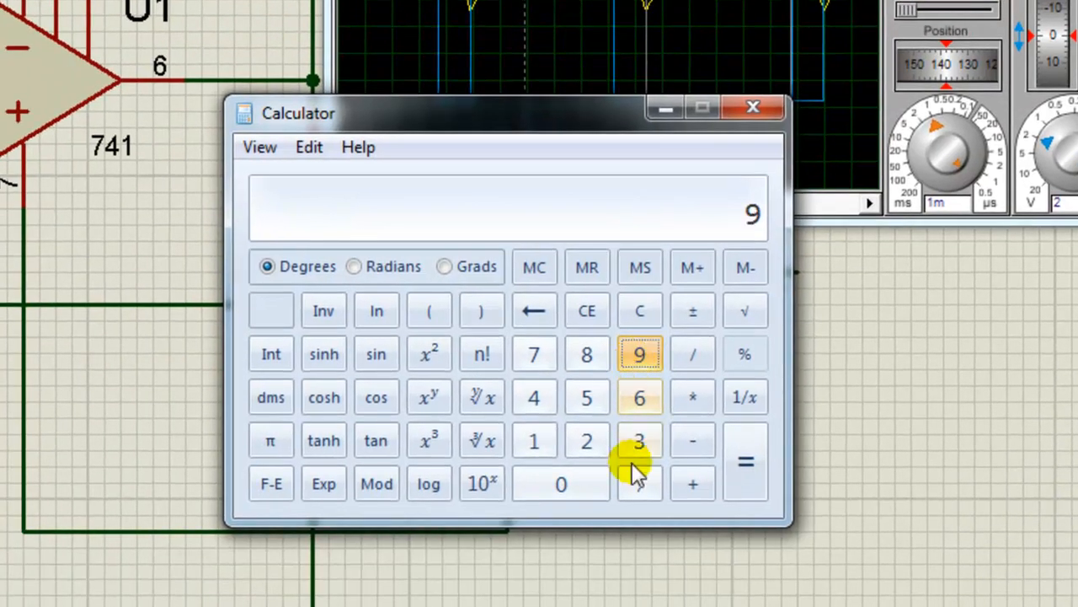
{"action": "left_click", "coordinate": [631, 496]}
{"action": "left_click", "coordinate": [587, 360]}
{"action": "left_click", "coordinate": [589, 401]}
{"action": "left_click", "coordinate": [693, 444]}
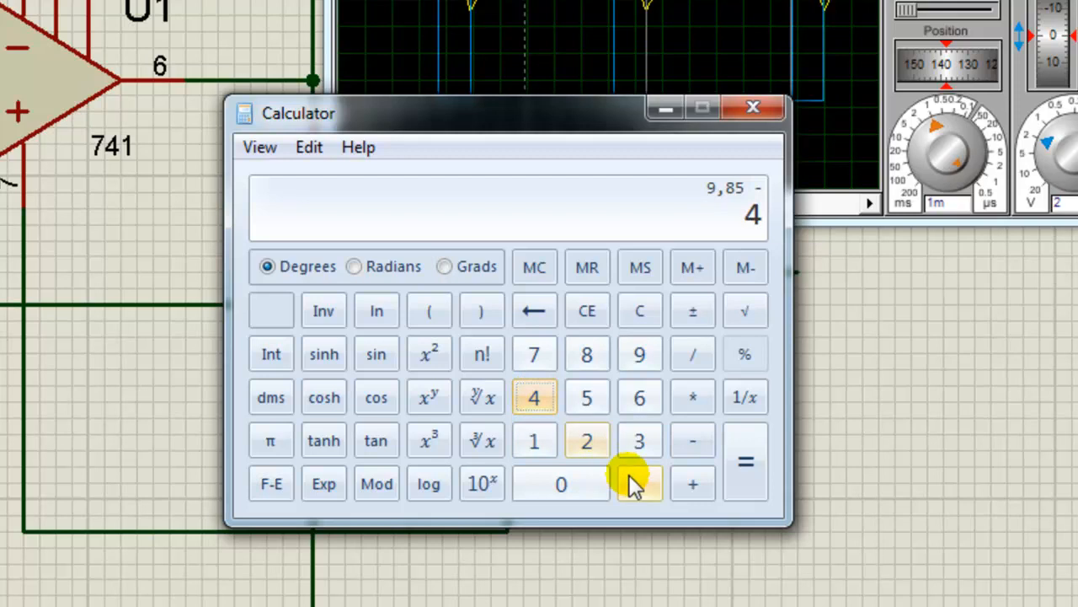
{"action": "left_click", "coordinate": [635, 481]}
{"action": "left_click", "coordinate": [587, 401]}
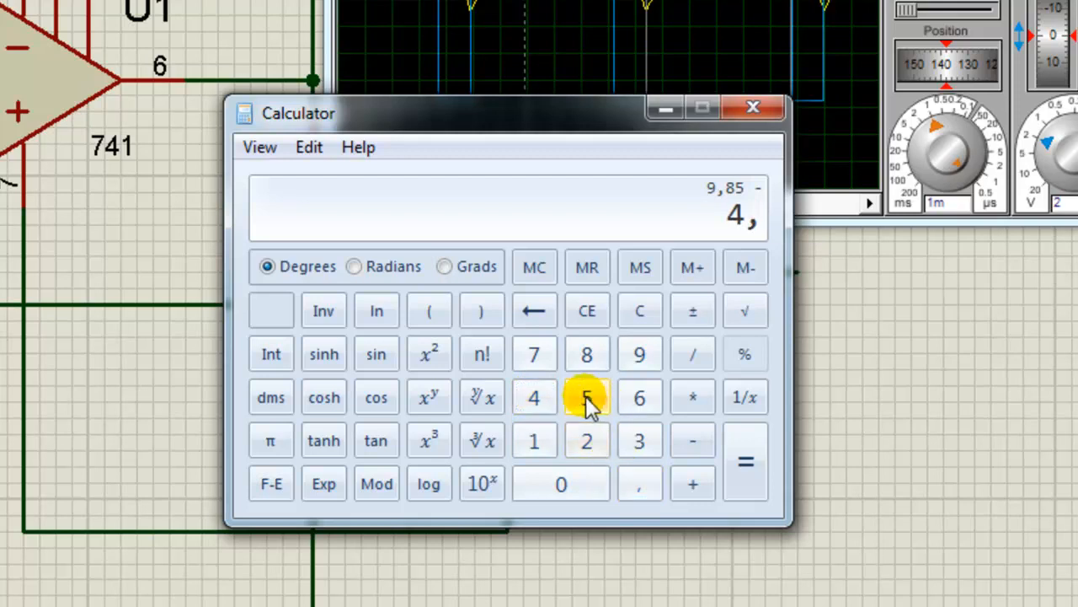
{"action": "left_click", "coordinate": [586, 482]}
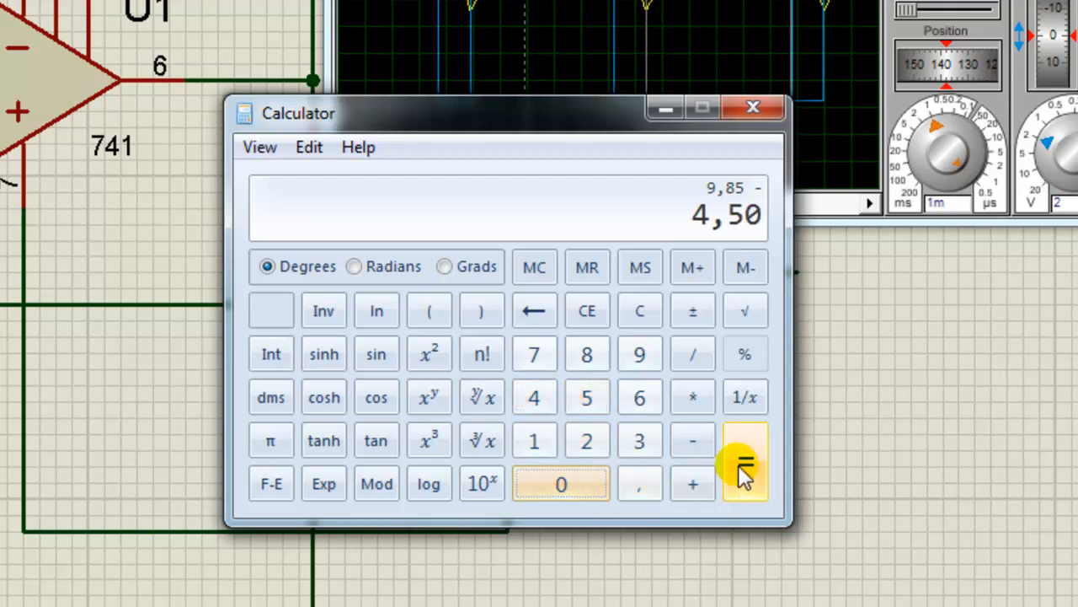
{"action": "left_click", "coordinate": [742, 472]}
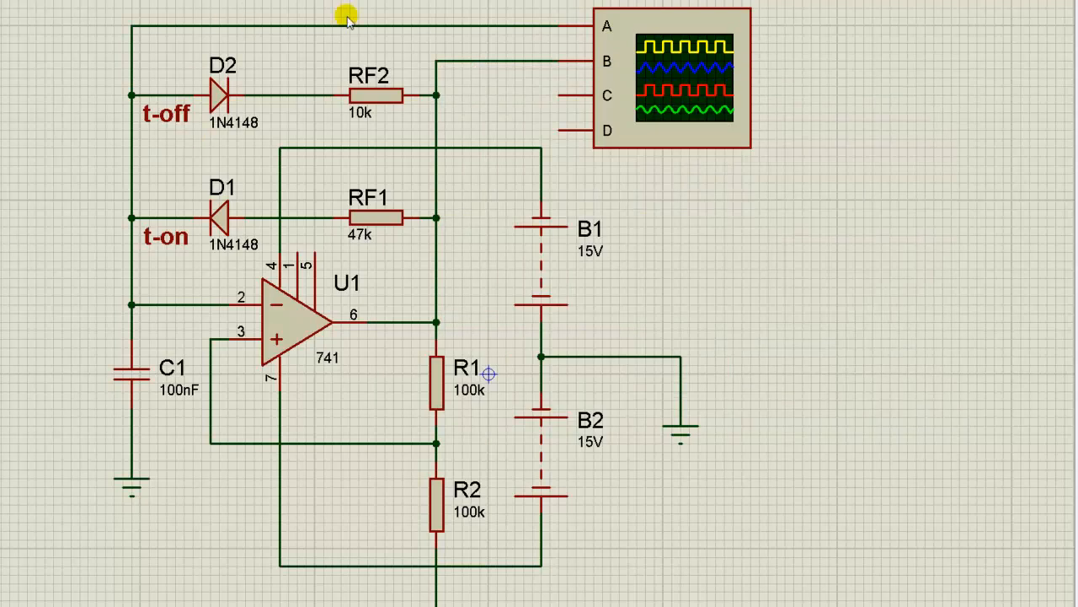
- Set resistor RF2's resistance to 47k in the t-off branch
{"action": "double_click", "coordinate": [392, 99]}
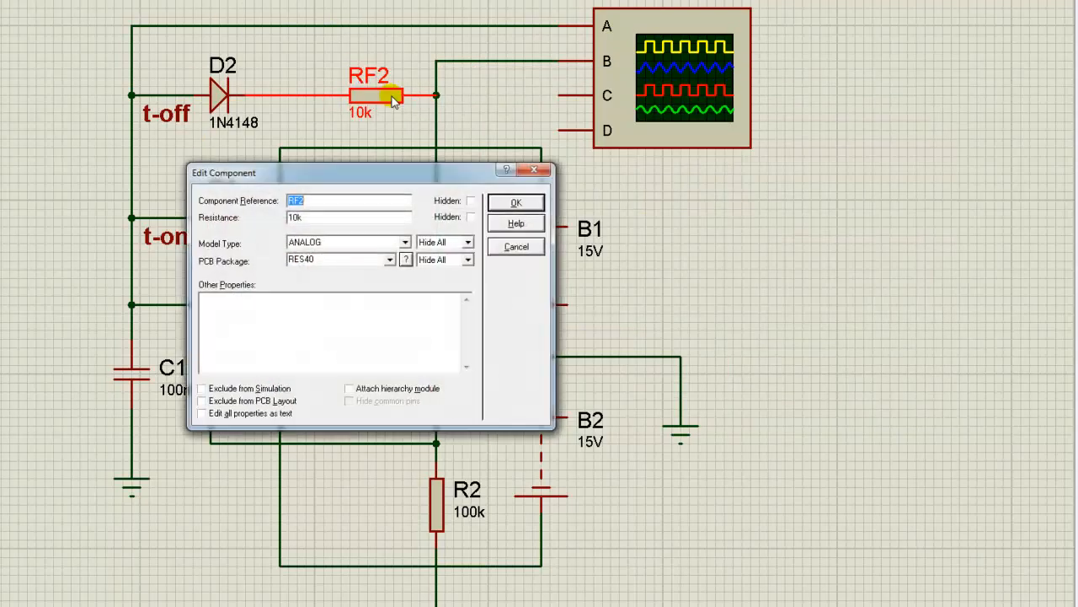
{"action": "left_click_drag", "start_coordinate": [314, 218], "coordinate": [257, 218]}
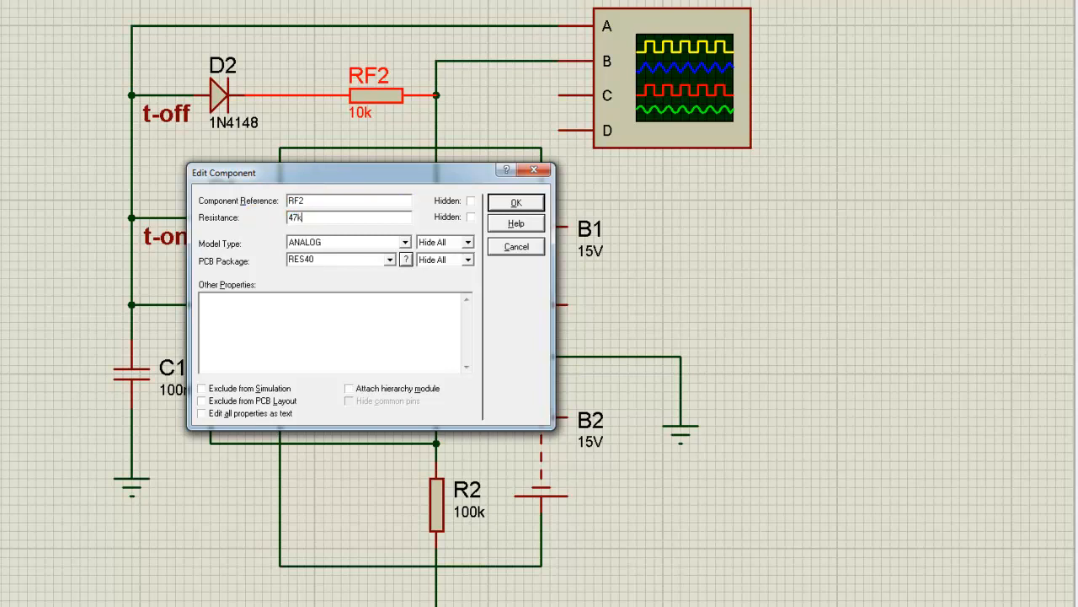
{"action": "key", "text": "Return"}
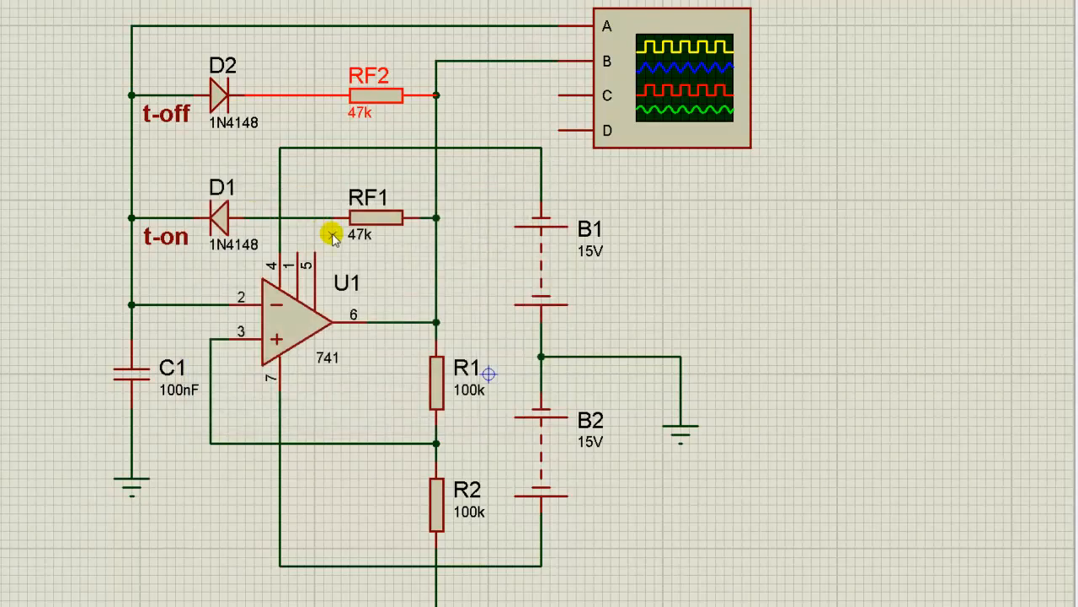
- Set resistor RF1's resistance to 10k in the t-on branch
{"action": "left_click", "coordinate": [371, 219]}
{"action": "left_click", "coordinate": [371, 219]}
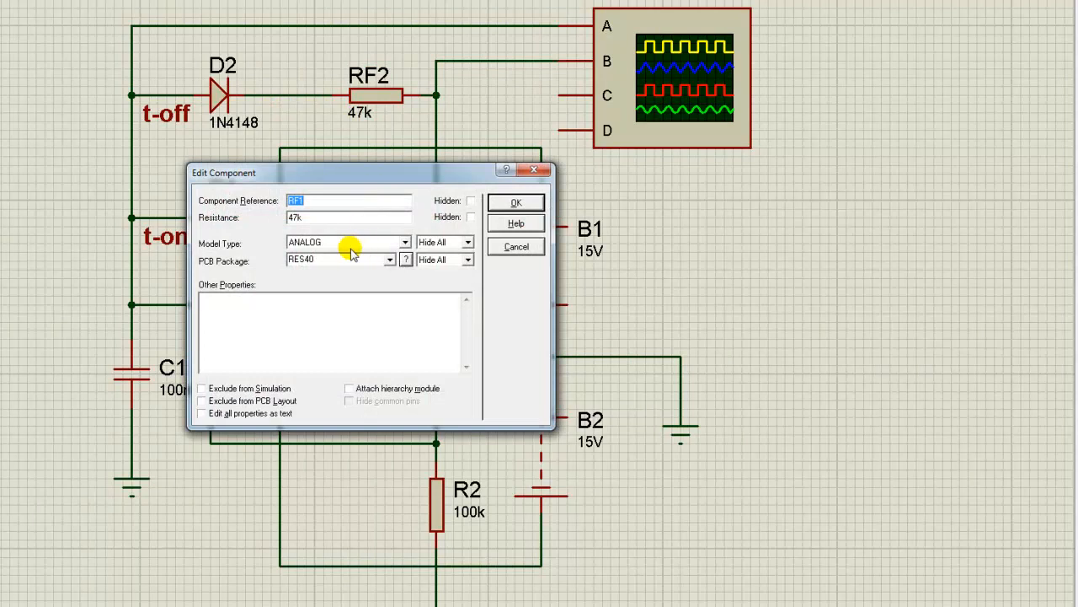
{"action": "left_click_drag", "start_coordinate": [317, 218], "coordinate": [278, 222]}
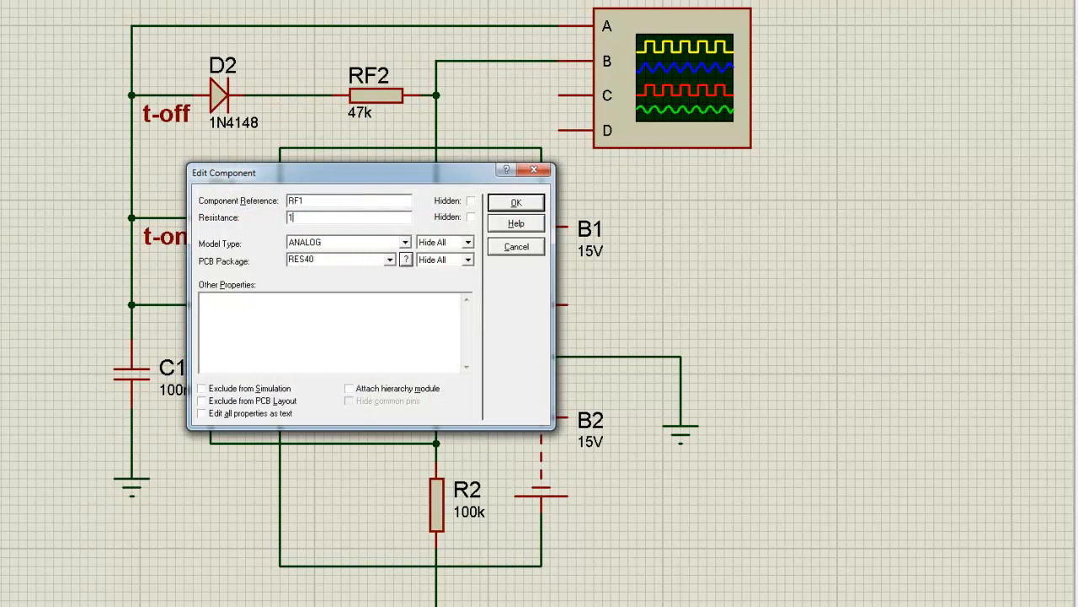
{"action": "key", "text": "Return"}
{"action": "left_click", "coordinate": [404, 176]}
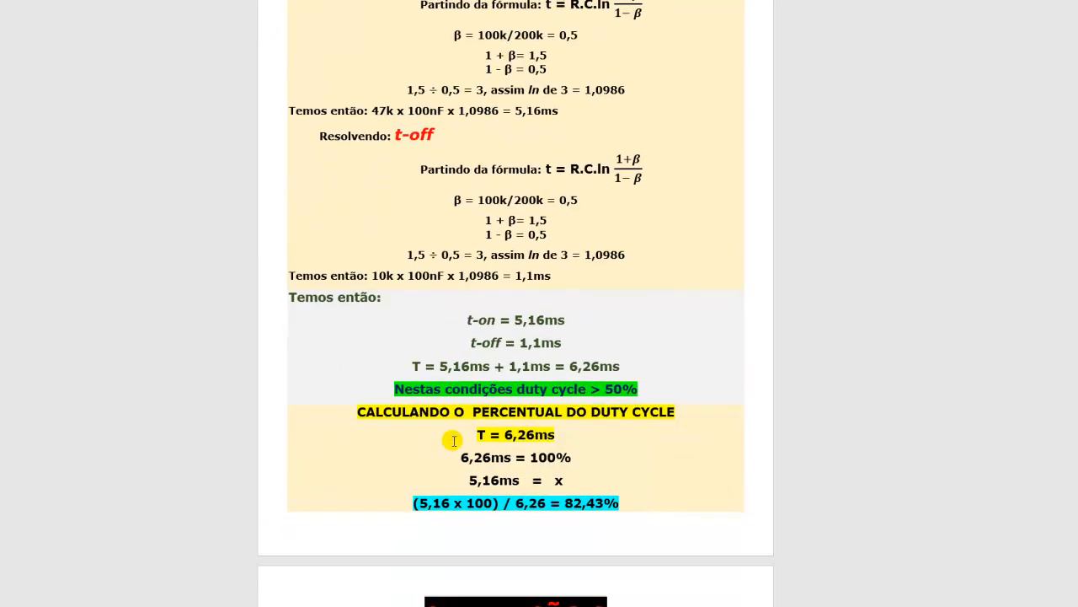
- Examine the SIMULAÇÃO 2 section of the document for the t-on, t-off and period calculations
{"action": "scroll", "coordinate": [454, 440], "scroll_direction": "down", "scroll_amount": 5}
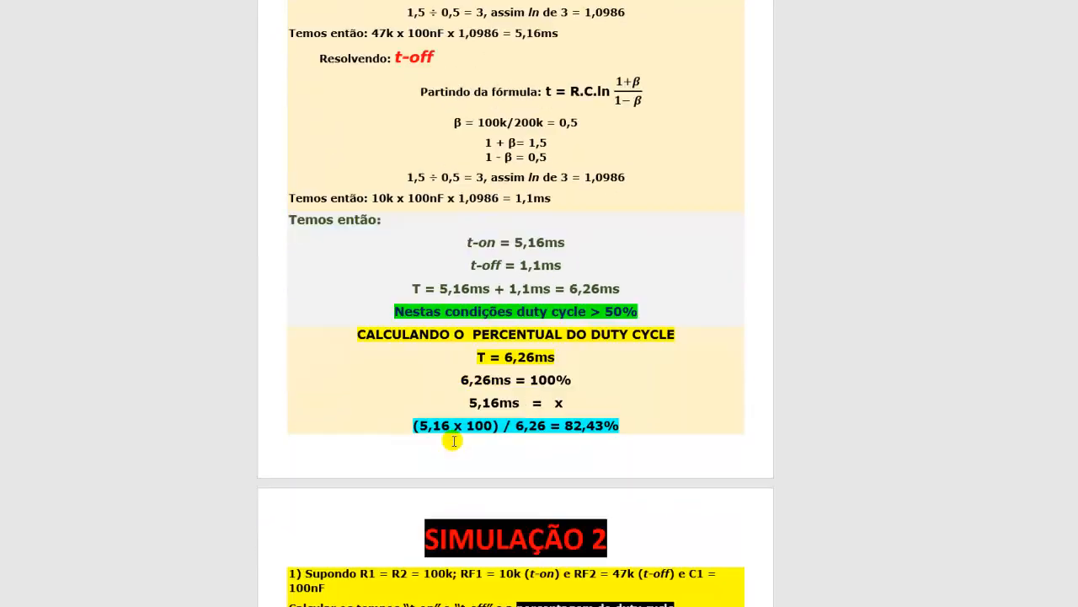
{"action": "scroll", "coordinate": [453, 438], "scroll_direction": "down", "scroll_amount": 3}
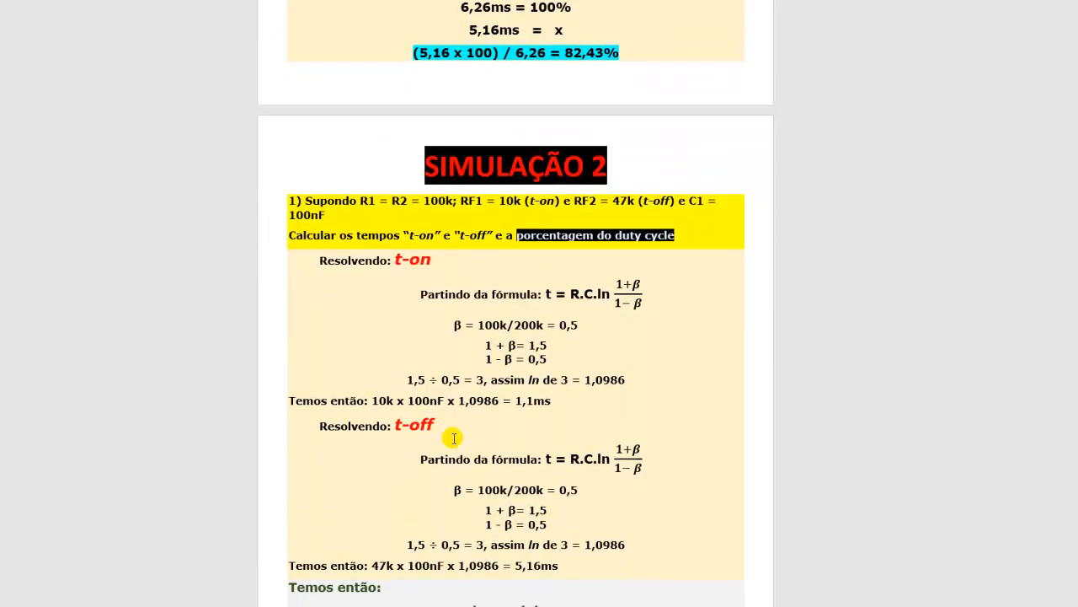
{"action": "scroll", "coordinate": [453, 439], "scroll_direction": "down", "scroll_amount": 1}
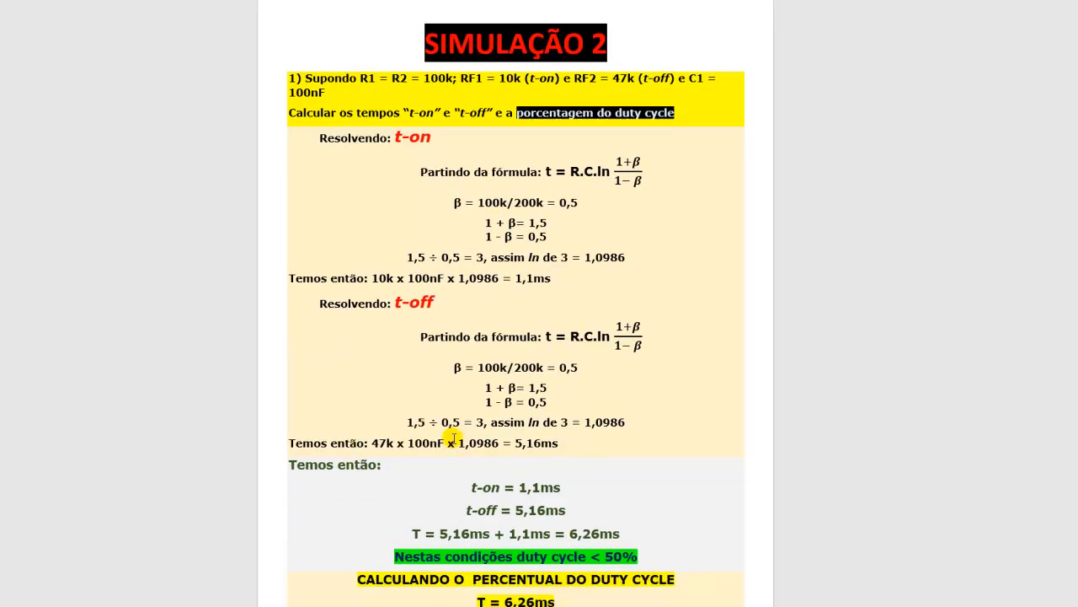
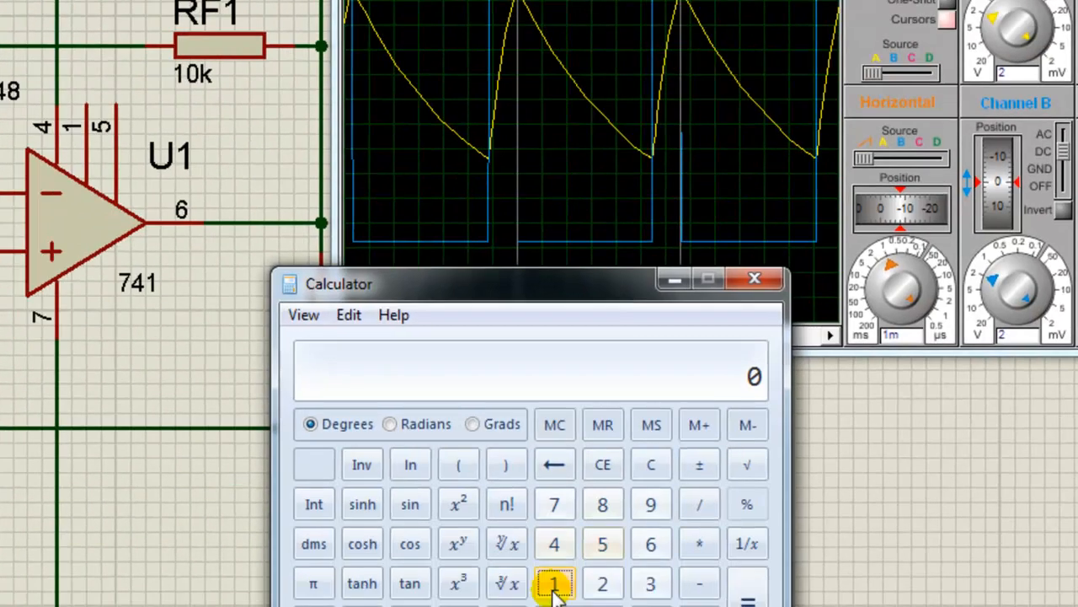
- Compute the period of the second simulation in the Calculator as 14 - 7,4
{"action": "left_click", "coordinate": [553, 592]}
{"action": "left_click", "coordinate": [556, 546]}
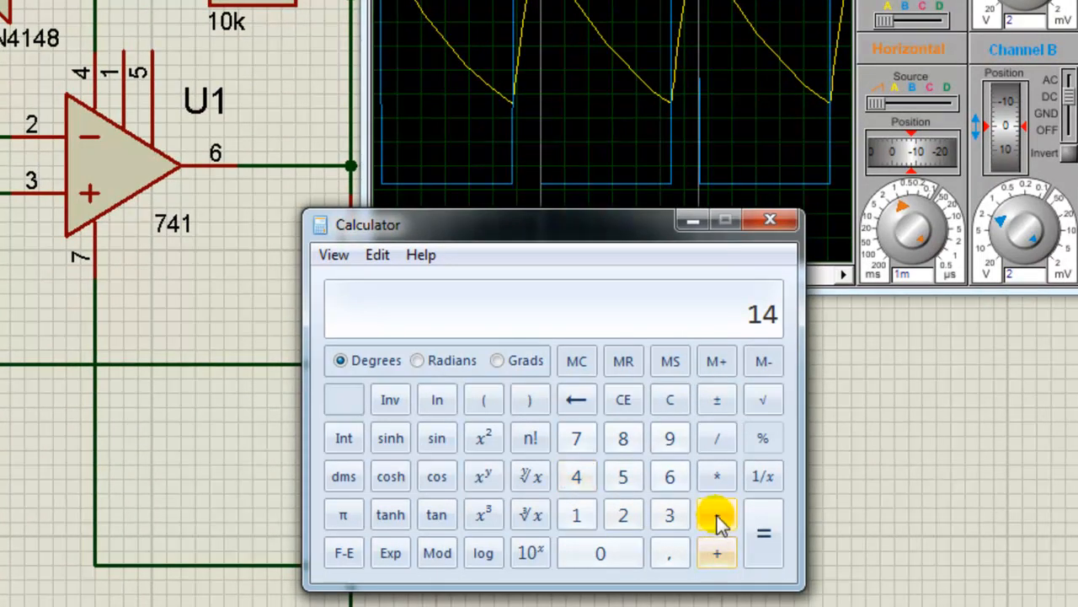
{"action": "left_click", "coordinate": [716, 515]}
{"action": "left_click", "coordinate": [577, 439]}
{"action": "left_click", "coordinate": [670, 552]}
{"action": "left_click", "coordinate": [577, 476]}
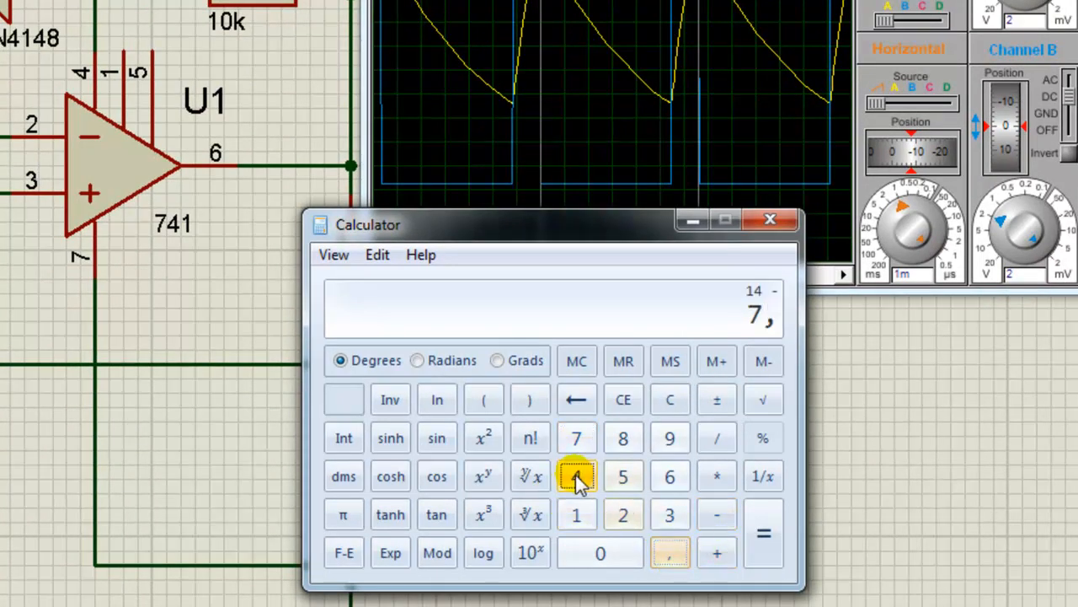
{"action": "left_click", "coordinate": [764, 539]}
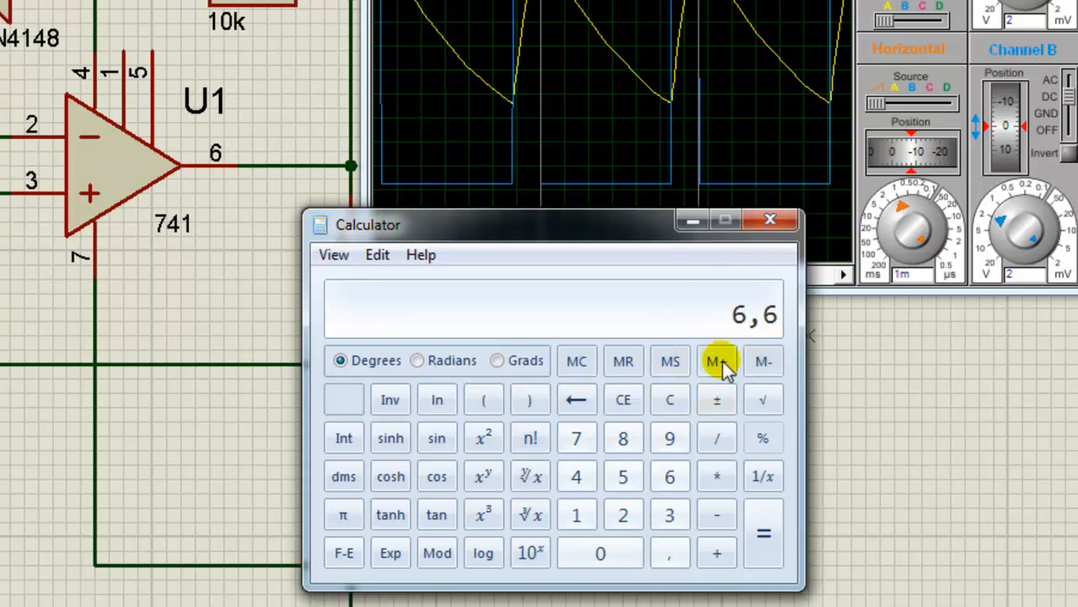
{"action": "left_click", "coordinate": [546, 182]}
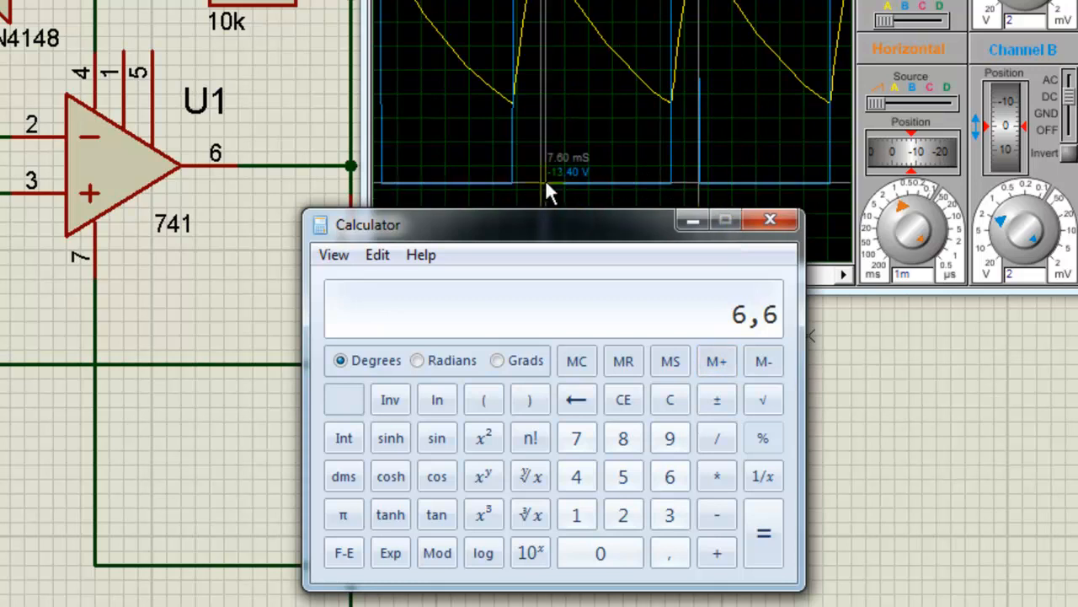
{"action": "left_click_drag", "start_coordinate": [545, 180], "coordinate": [494, 0]}
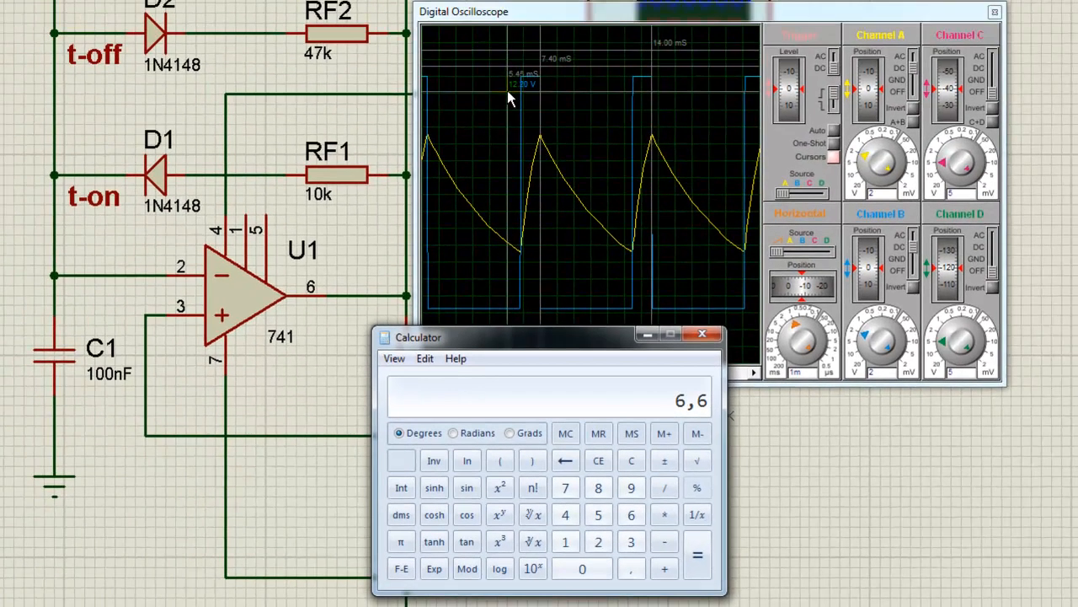
{"action": "mouse_move", "coordinate": [505, 88]}
{"action": "left_mouse_down"}
{"action": "mouse_move", "coordinate": [526, 69]}
{"action": "mouse_move", "coordinate": [542, 340]}
{"action": "left_mouse_up"}
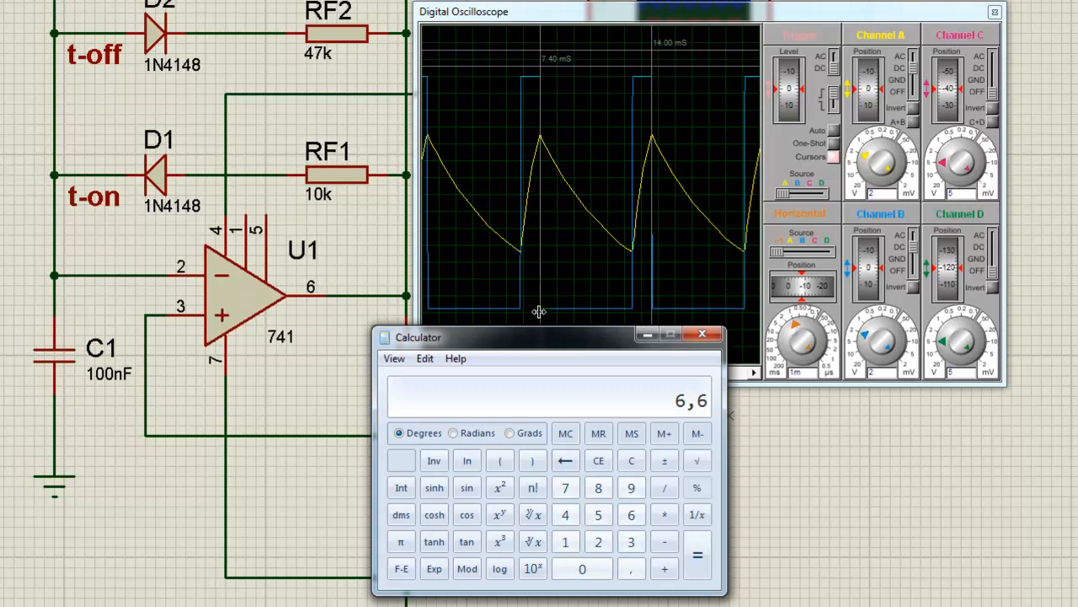
{"action": "left_click_drag", "start_coordinate": [636, 310], "coordinate": [553, 305]}
- Restart the simulation, freeze the oscilloscope trace by disabling Auto triggering, and mark the t-off interval with two cursors on channel B
{"action": "left_click", "coordinate": [1, 590]}
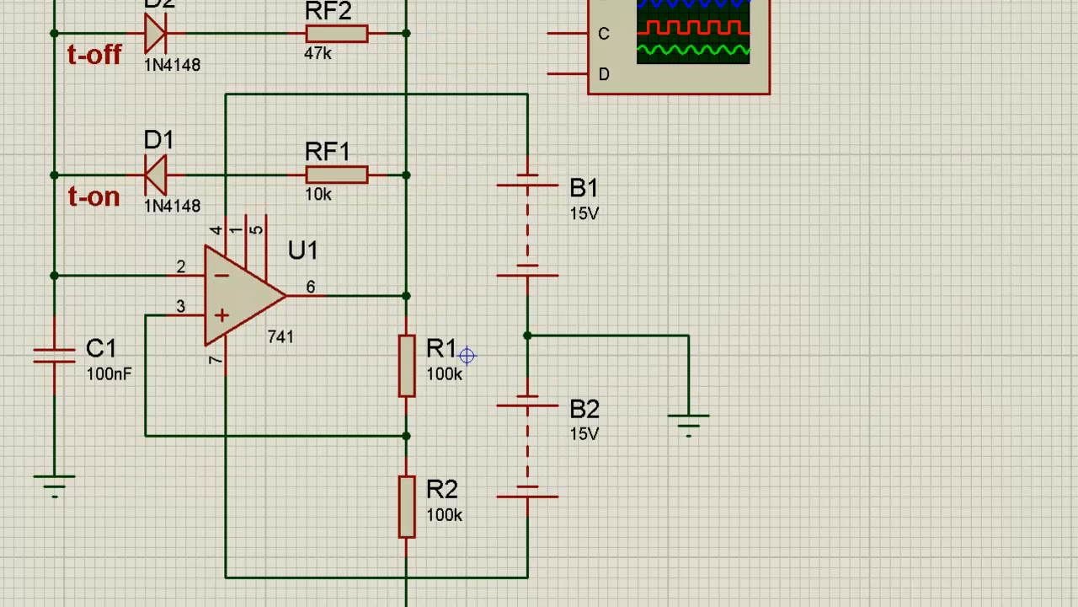
{"action": "key", "text": "F12"}
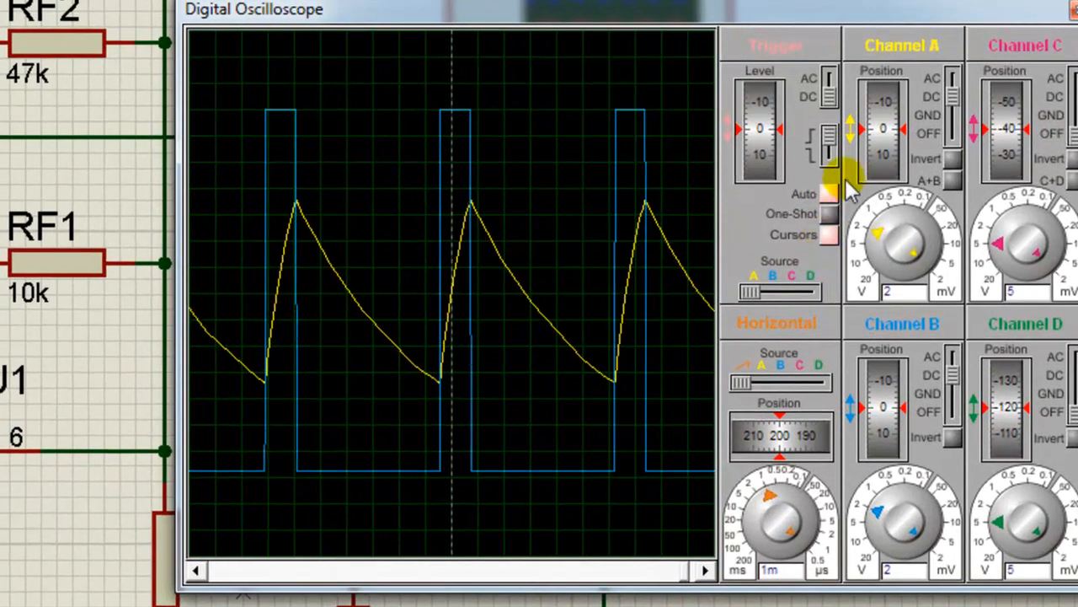
{"action": "left_click", "coordinate": [829, 194]}
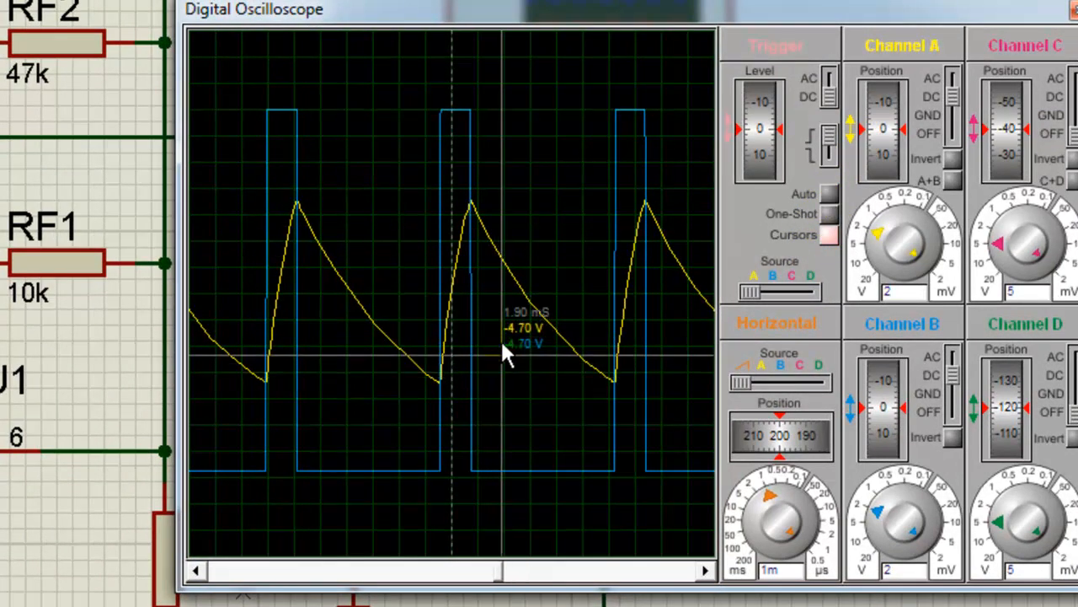
{"action": "left_click", "coordinate": [470, 173]}
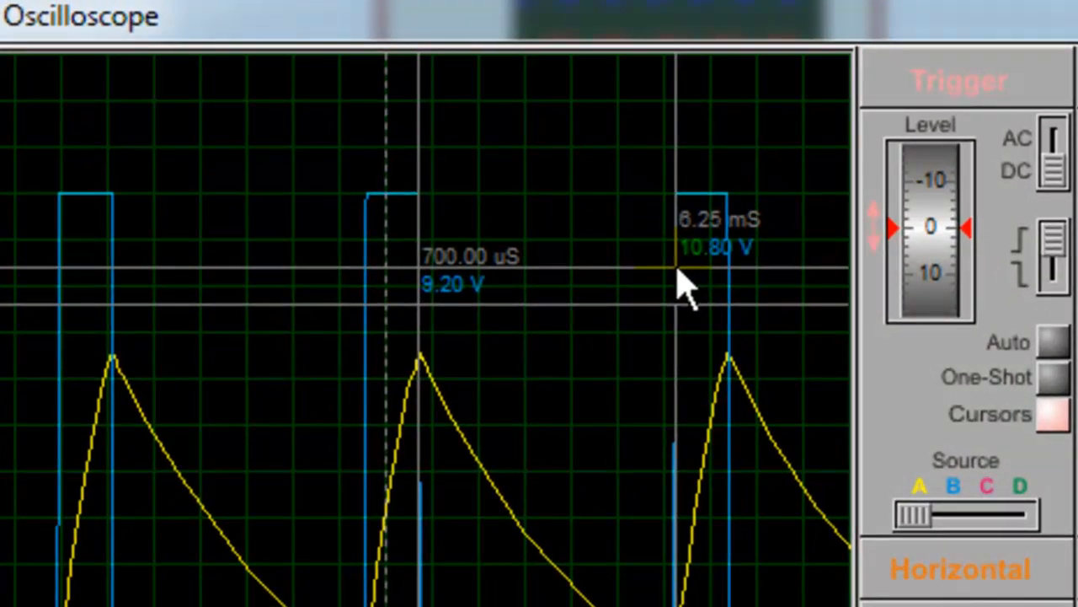
{"action": "left_click", "coordinate": [678, 271]}
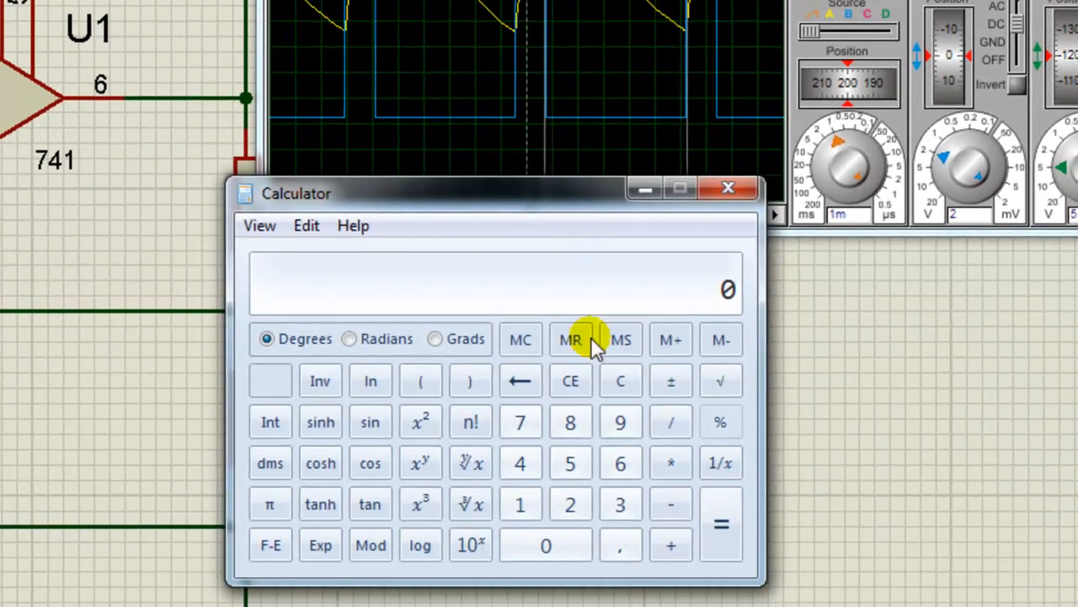
- Compute t-off of the second simulation in the Calculator as 6,25 - 0,7
{"action": "left_click", "coordinate": [618, 466]}
{"action": "left_click", "coordinate": [618, 543]}
{"action": "left_click", "coordinate": [578, 504]}
{"action": "left_click", "coordinate": [571, 462]}
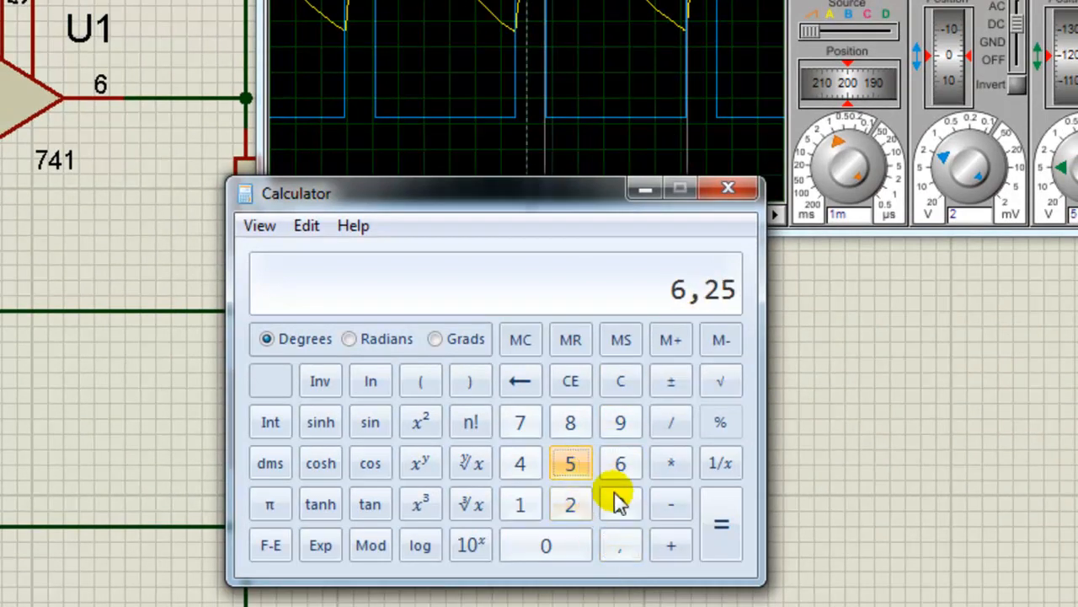
{"action": "left_click", "coordinate": [620, 550]}
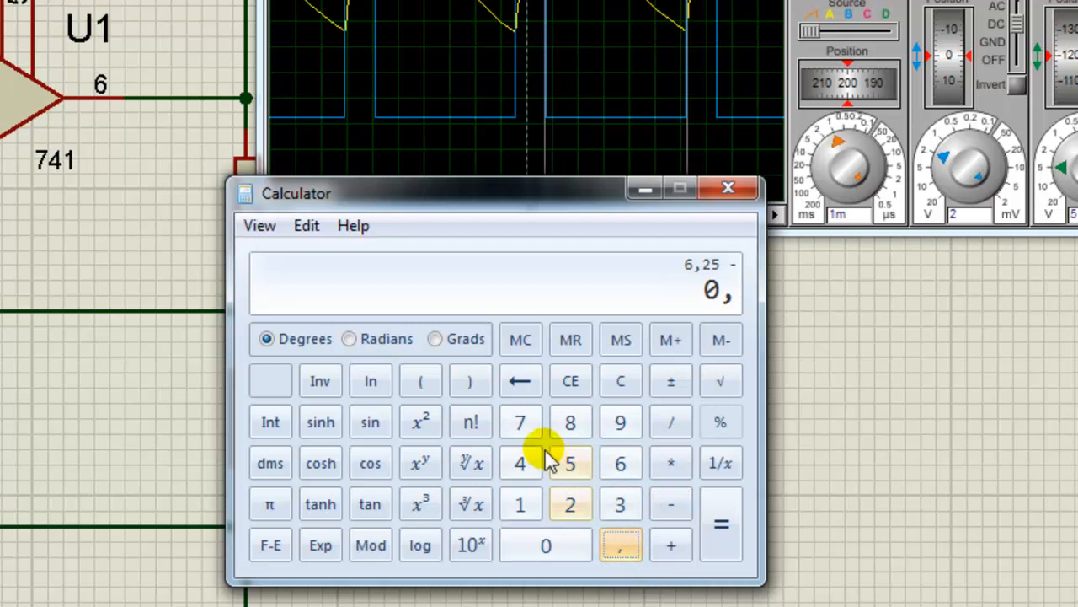
{"action": "left_click", "coordinate": [523, 421]}
{"action": "left_click", "coordinate": [721, 524]}
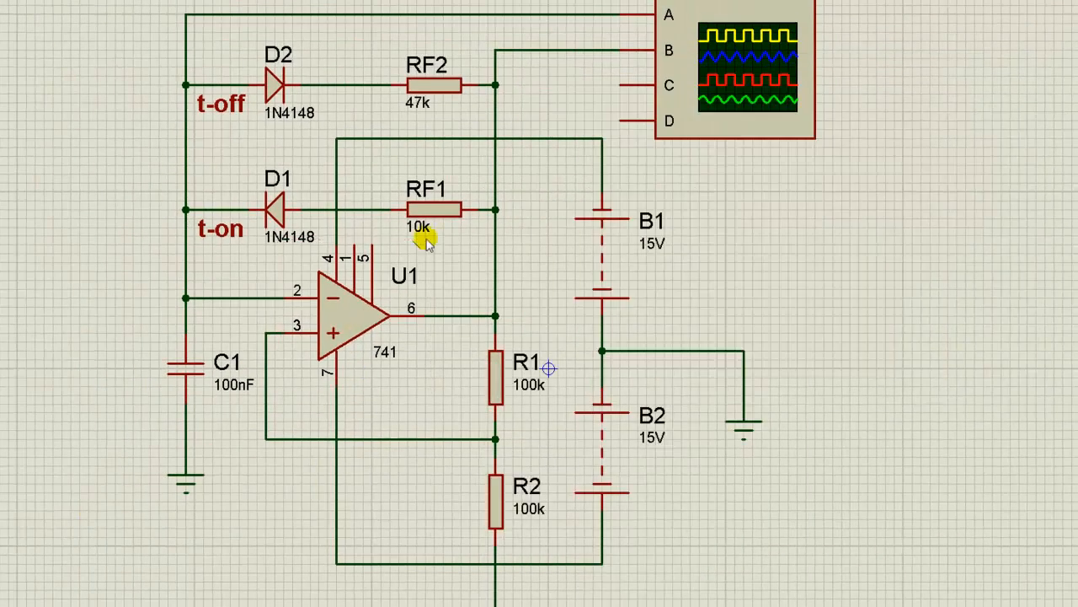
- Set resistor RF1's resistance to 47k in the t-on branch and run the simulation
{"action": "double_click", "coordinate": [439, 210]}
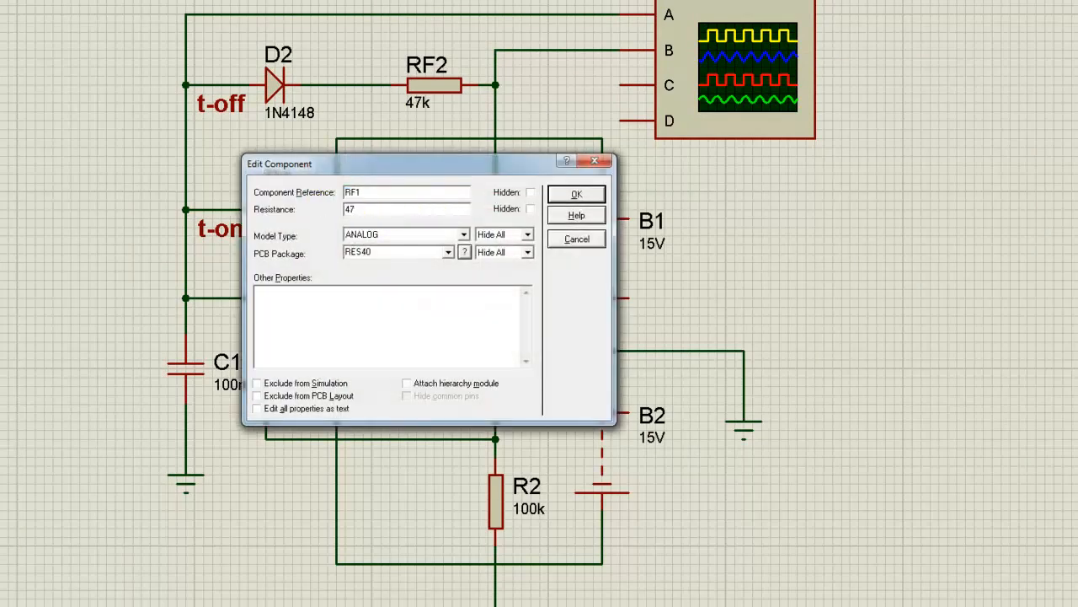
{"action": "key", "text": "Return"}
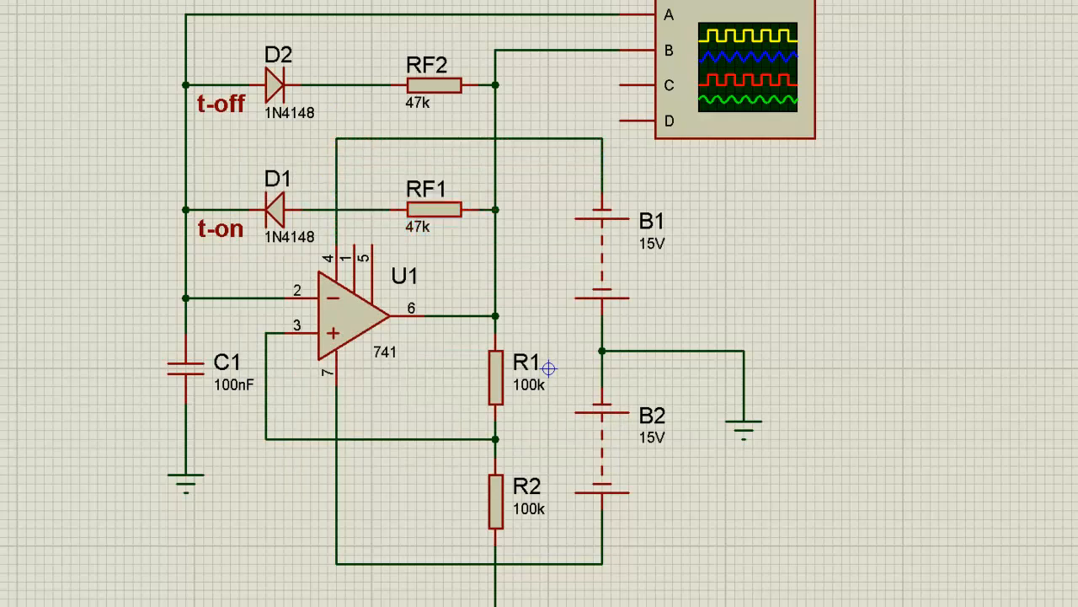
{"action": "key", "text": "F12"}
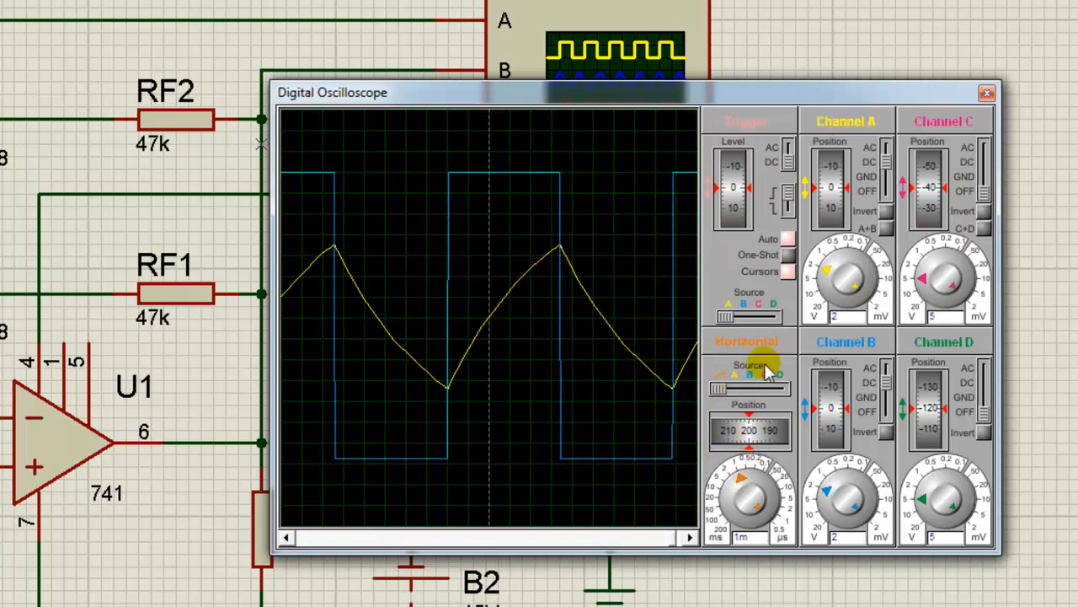
- Shift the oscilloscope trace horizontally, freeze it by disabling Auto triggering, and mark one full period between two falling edges with cursors
{"action": "mouse_move", "coordinate": [769, 431]}
{"action": "left_mouse_down"}
{"action": "mouse_move", "coordinate": [715, 438]}
{"action": "mouse_move", "coordinate": [703, 452]}
{"action": "left_mouse_up"}
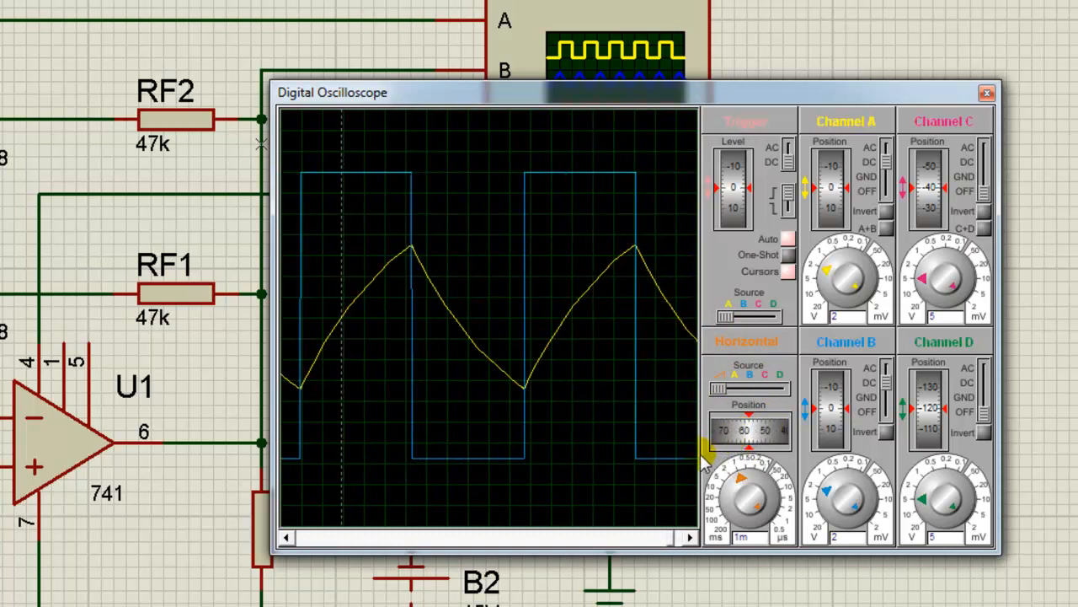
{"action": "left_click", "coordinate": [781, 240]}
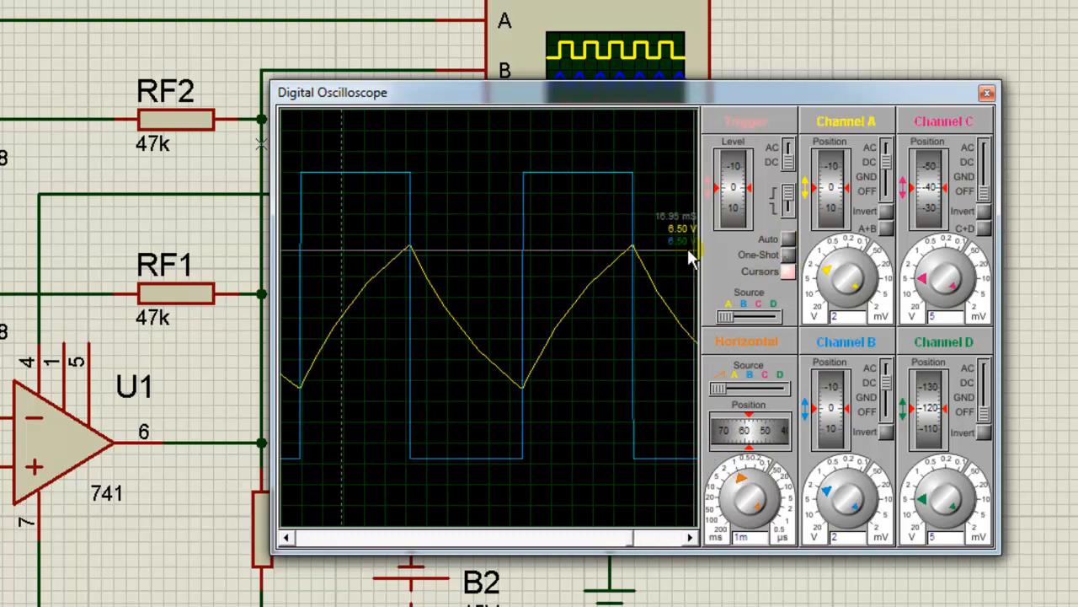
{"action": "left_click", "coordinate": [410, 162]}
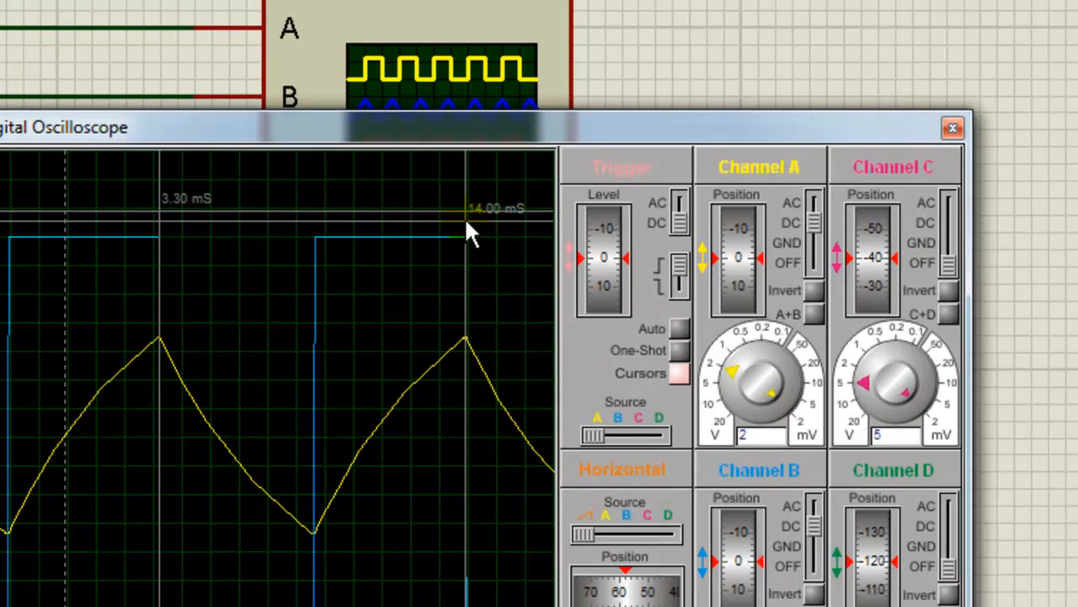
{"action": "left_click", "coordinate": [469, 232]}
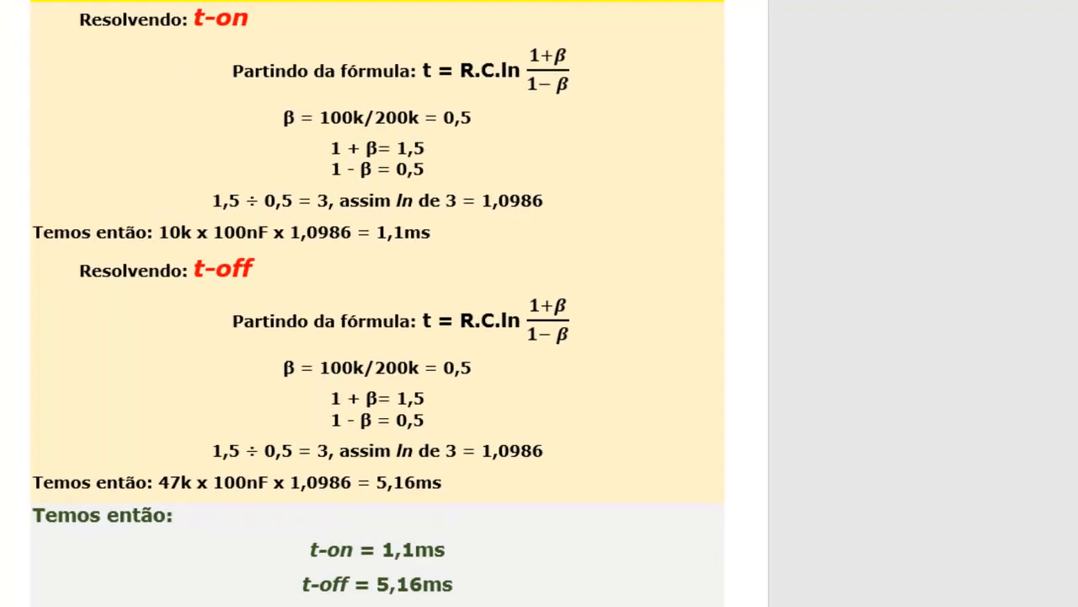
- Examine the SIMULAÇÃO 3 section of the document for its circuit, t-on and t-off waveforms and data
{"action": "scroll", "coordinate": [571, 496], "scroll_direction": "down", "scroll_amount": 10}
{"action": "scroll", "coordinate": [571, 496], "scroll_direction": "down", "scroll_amount": 10}
{"action": "scroll", "coordinate": [571, 493], "scroll_direction": "down", "scroll_amount": 5}
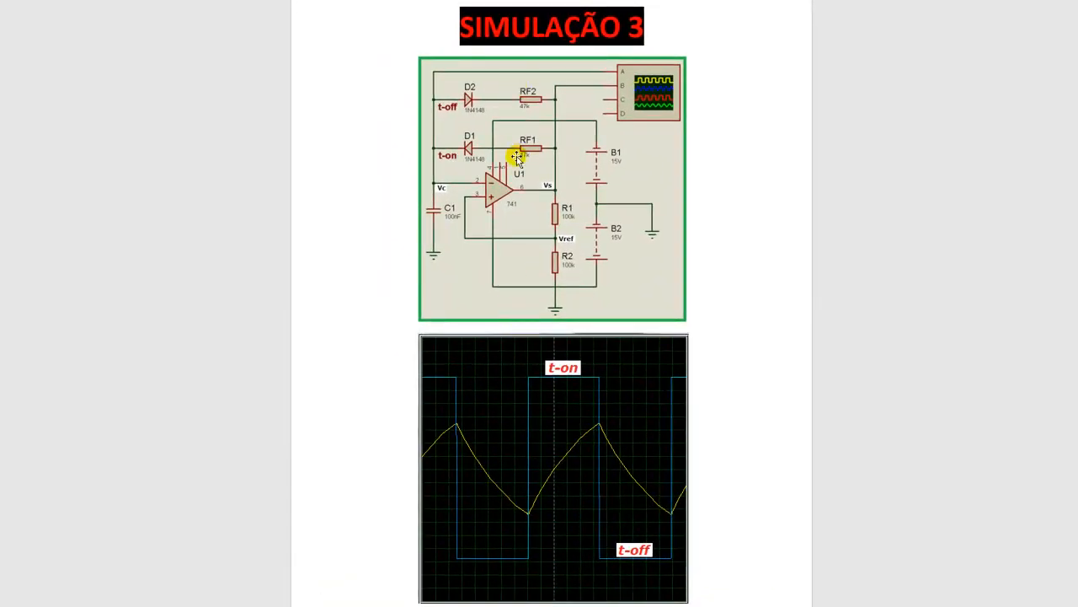
{"action": "scroll", "coordinate": [536, 394], "scroll_direction": "down", "scroll_amount": 4}
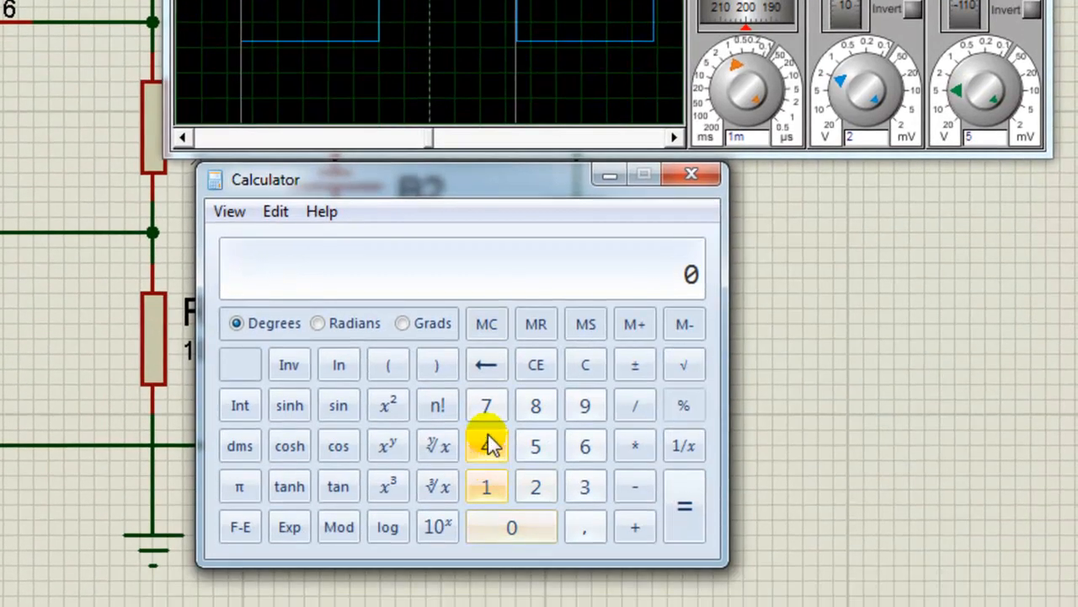
- Compute the period of the third simulation in the Calculator as 7,45 + 3,4
{"action": "left_click", "coordinate": [488, 493]}
{"action": "left_click", "coordinate": [585, 531]}
{"action": "left_click", "coordinate": [488, 449]}
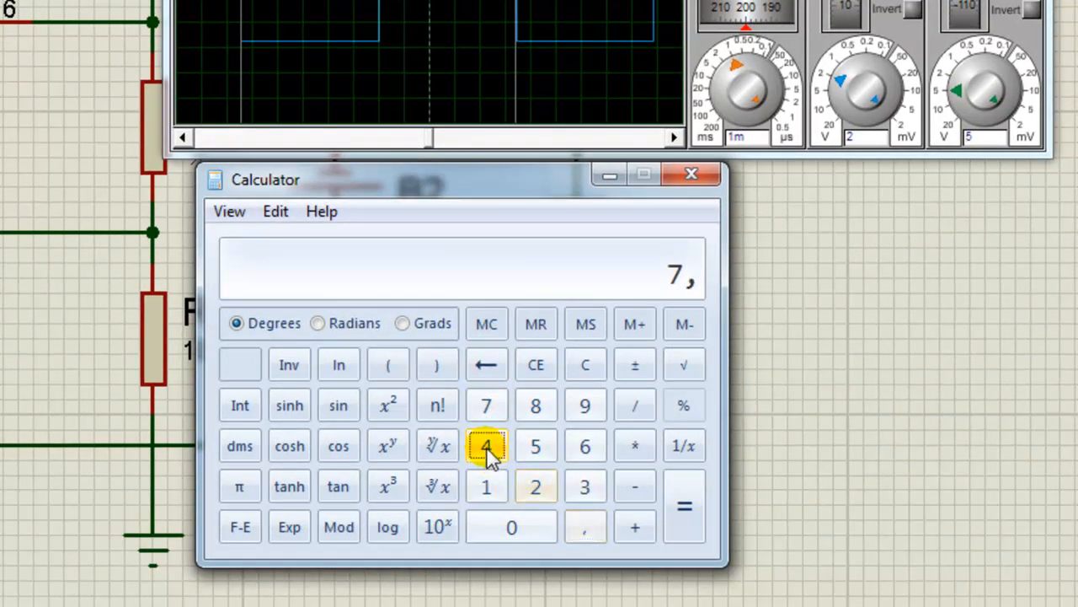
{"action": "left_click", "coordinate": [533, 448]}
{"action": "left_click", "coordinate": [628, 521]}
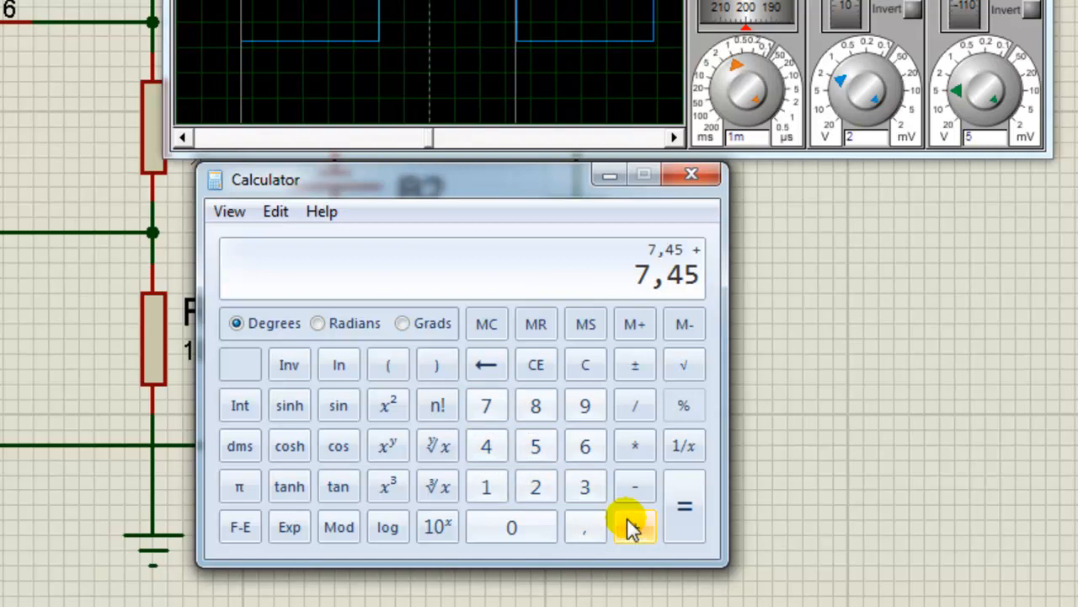
{"action": "left_click", "coordinate": [590, 489]}
{"action": "left_click", "coordinate": [585, 525]}
{"action": "left_click", "coordinate": [492, 454]}
{"action": "left_click", "coordinate": [685, 510]}
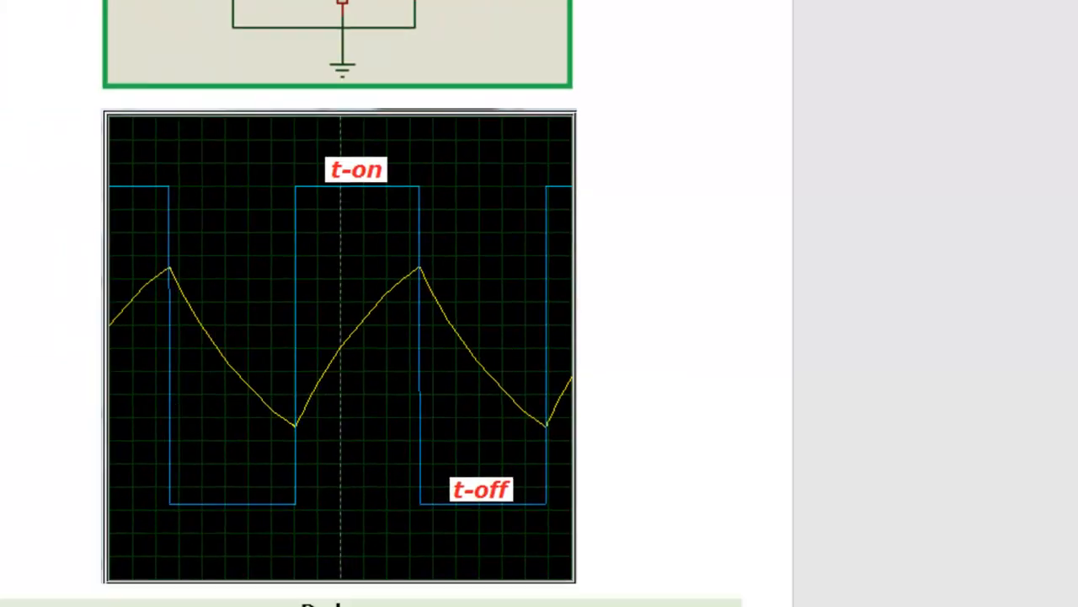
- Examine the document's SIMULAÇÃO 3 data, the Proposta for a 70% duty cycle and the RESOLVENDO calculations of the RF1 and RF2 resistances
{"action": "scroll", "coordinate": [481, 501], "scroll_direction": "down", "scroll_amount": 3}
{"action": "scroll", "coordinate": [481, 501], "scroll_direction": "up", "scroll_amount": 2}
{"action": "scroll", "coordinate": [481, 501], "scroll_direction": "down", "scroll_amount": 1}
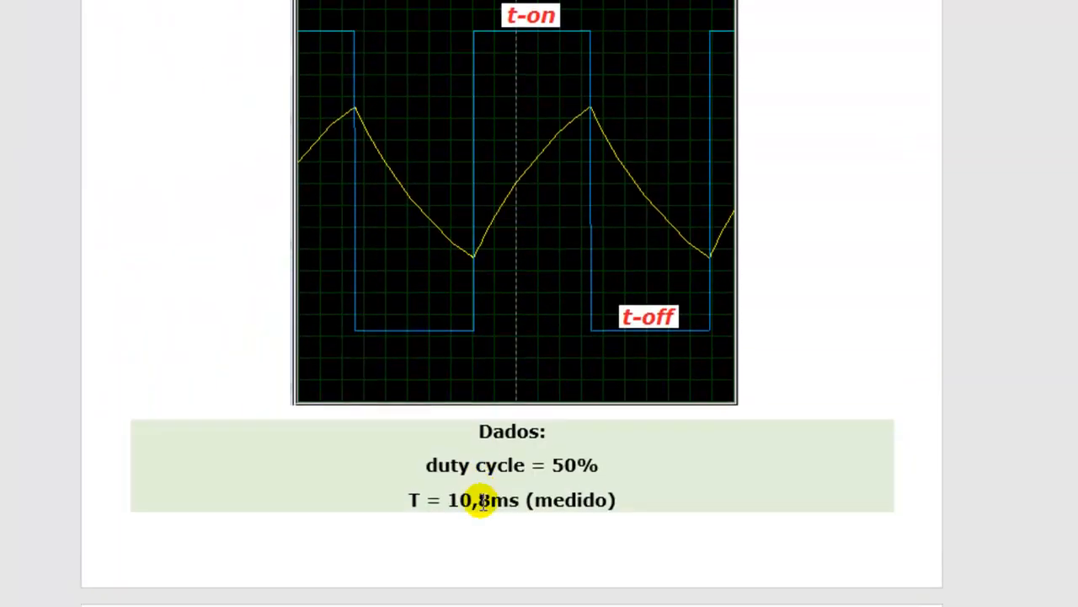
{"action": "scroll", "coordinate": [481, 501], "scroll_direction": "down", "scroll_amount": 3}
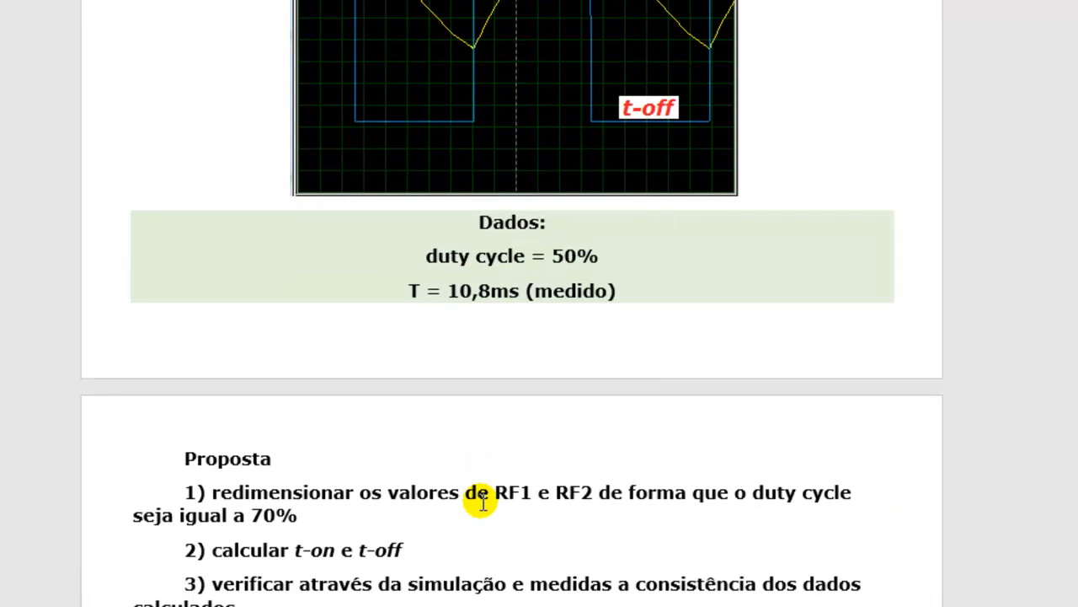
{"action": "scroll", "coordinate": [481, 502], "scroll_direction": "up", "scroll_amount": 1}
{"action": "scroll", "coordinate": [481, 501], "scroll_direction": "down", "scroll_amount": 5}
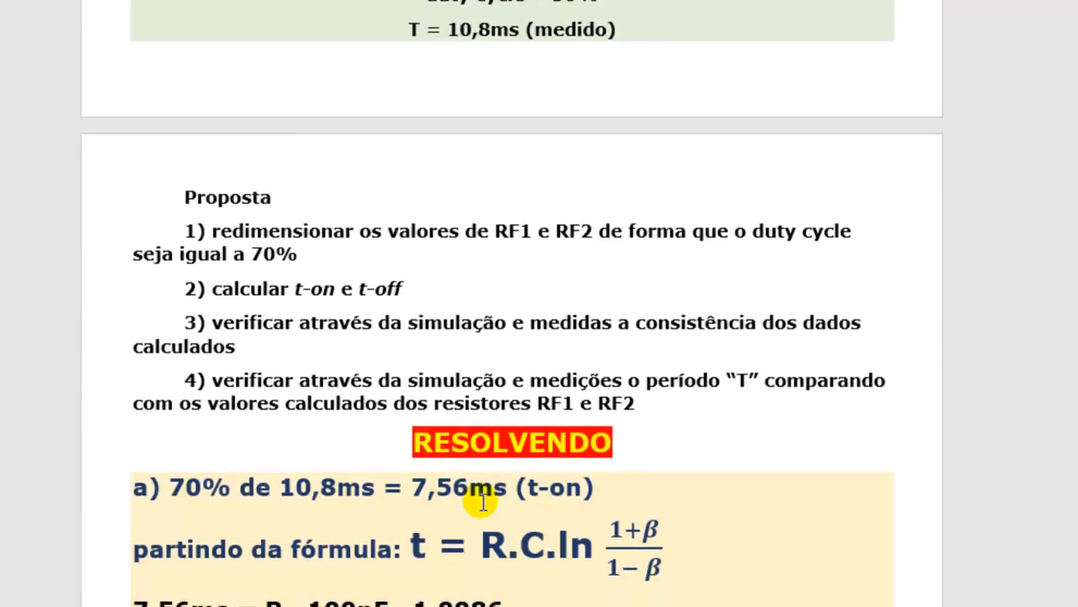
{"action": "scroll", "coordinate": [481, 501], "scroll_direction": "down", "scroll_amount": 3}
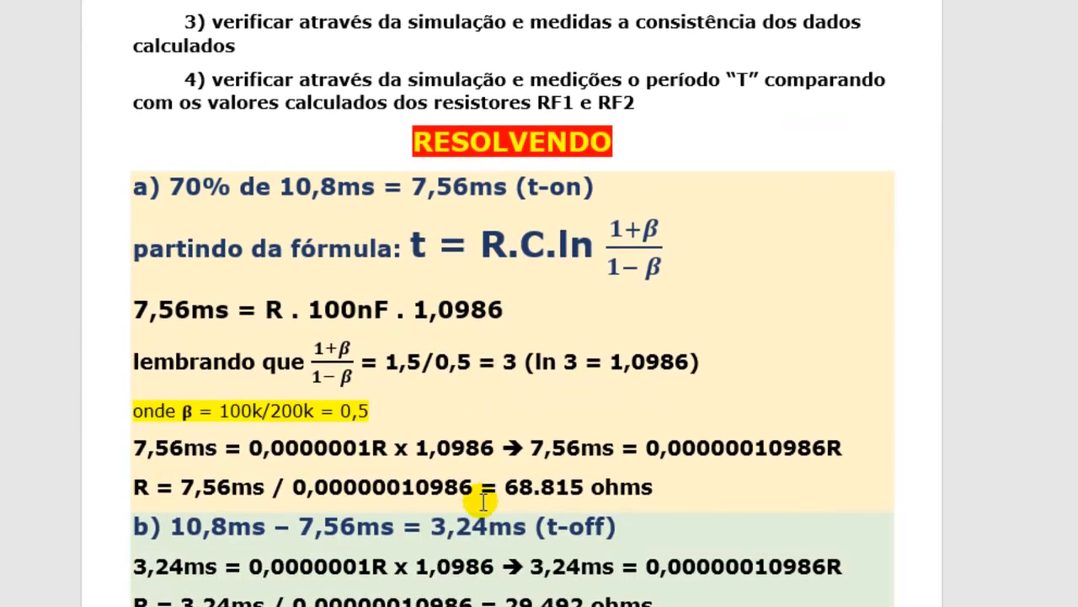
{"action": "scroll", "coordinate": [443, 274], "scroll_direction": "up", "scroll_amount": 3}
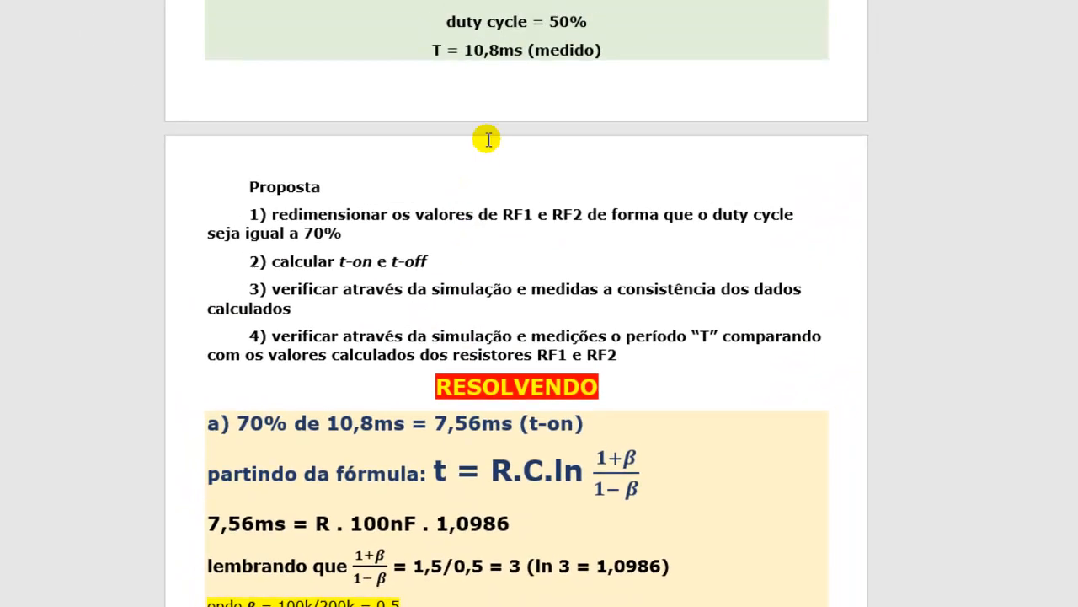
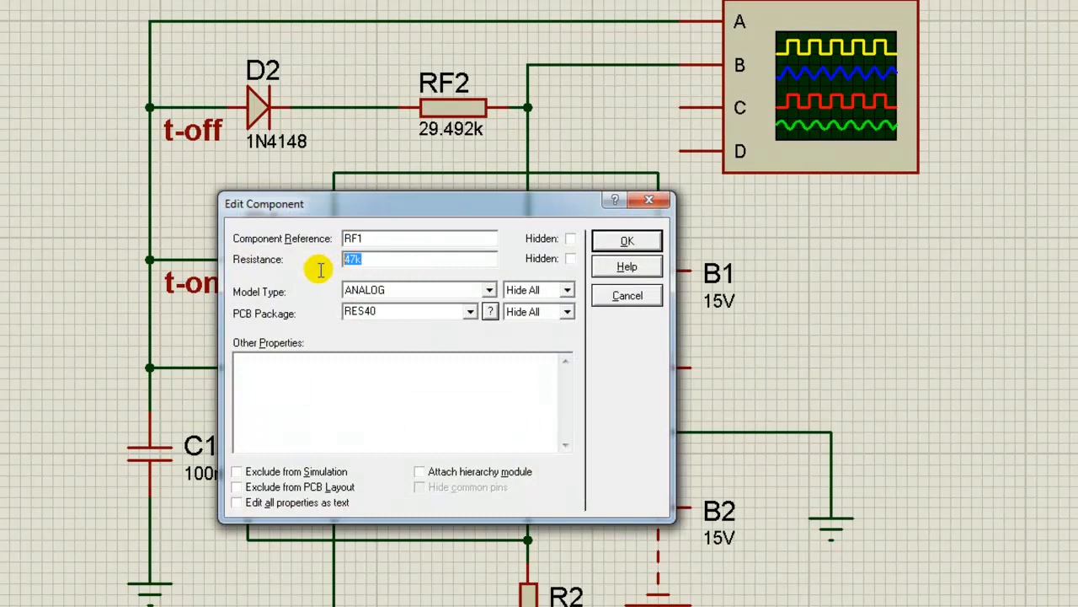
- Set resistor RF1's resistance to 68.815k in the t-on branch and run the simulation
{"action": "type", "text": "68.815k"}
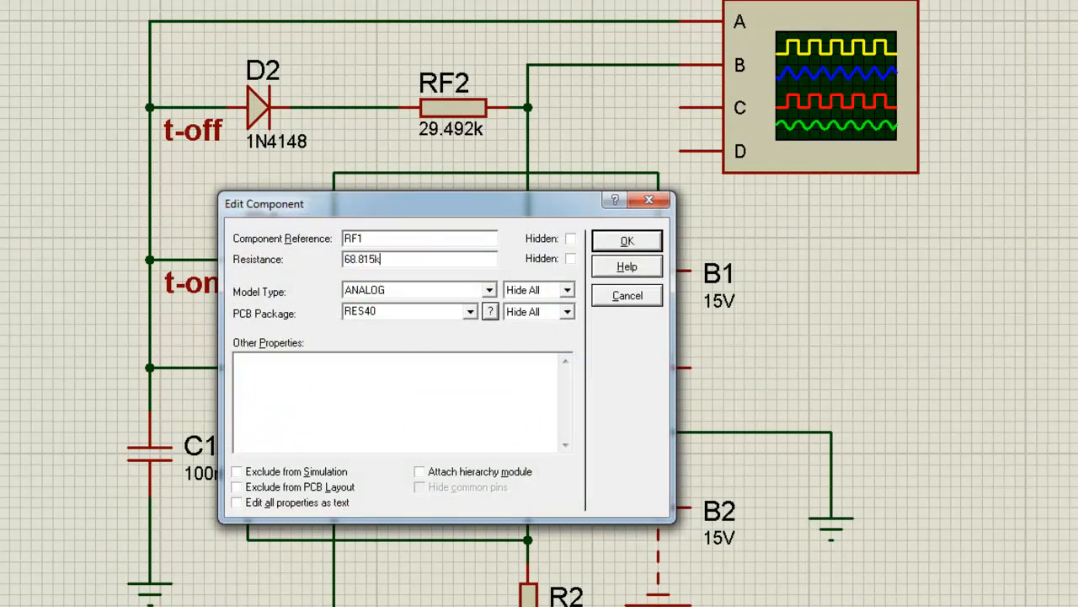
{"action": "key", "text": "Return"}
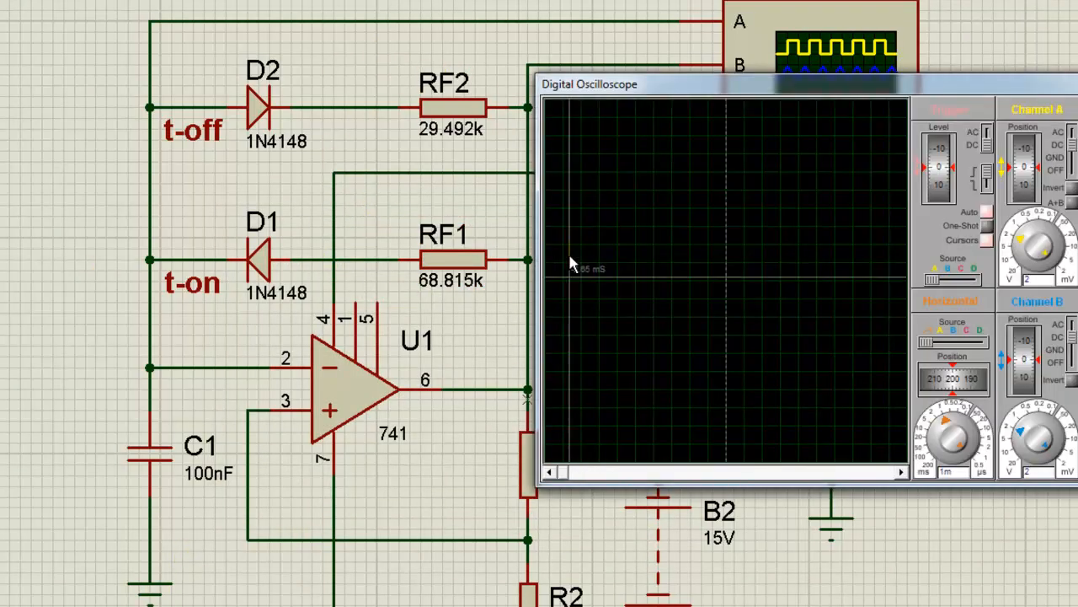
- Reposition the oscilloscope window, freeze the trace by disabling Auto triggering, and mark one full period between channel B's falling edges with cursors
{"action": "left_click_drag", "start_coordinate": [712, 85], "coordinate": [667, 192]}
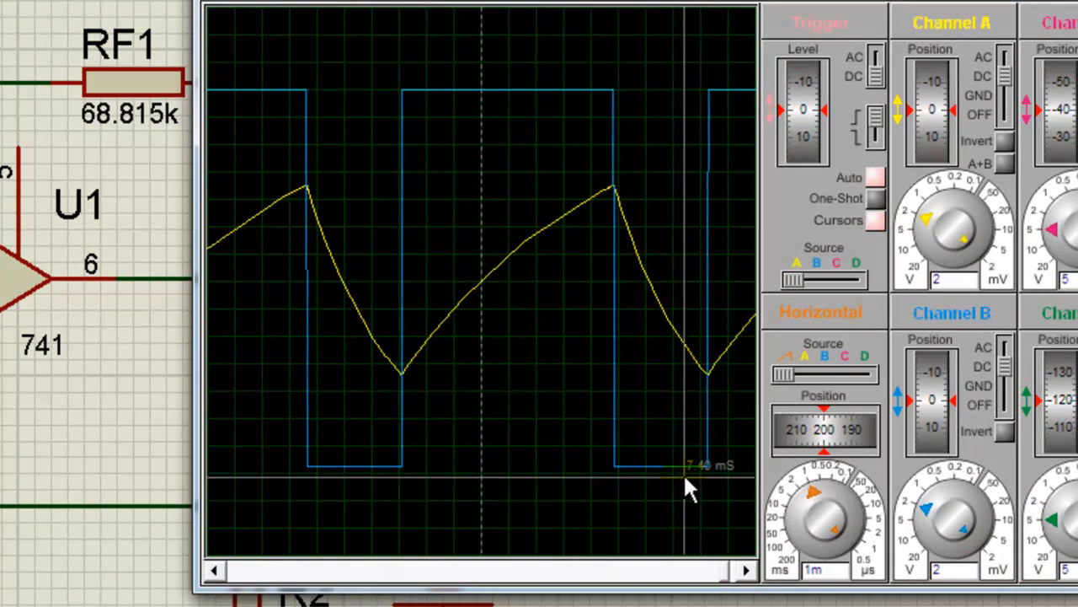
{"action": "left_click", "coordinate": [876, 177]}
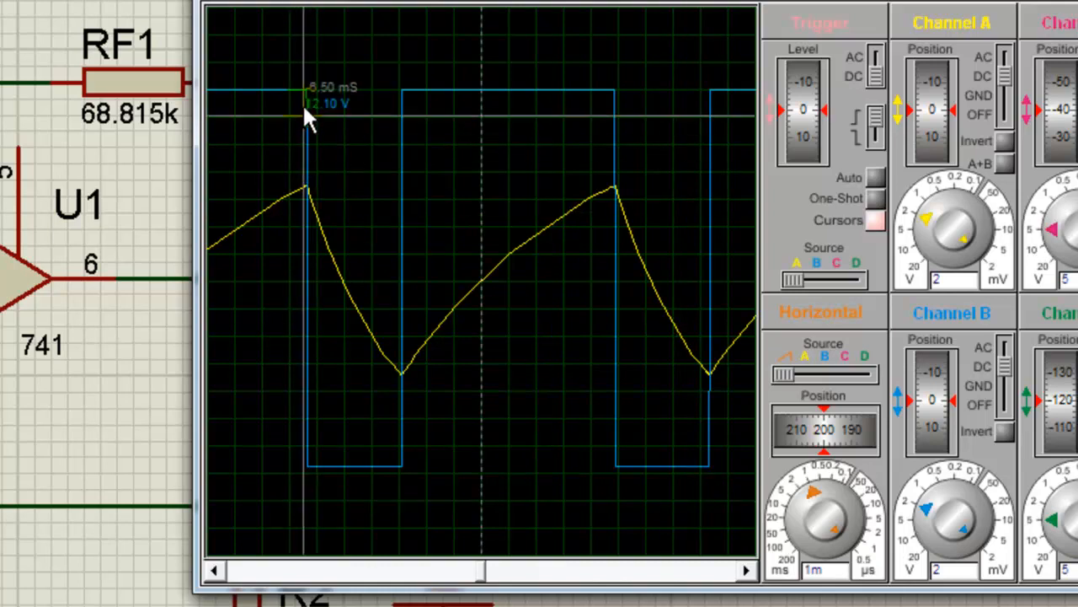
{"action": "left_click", "coordinate": [308, 56]}
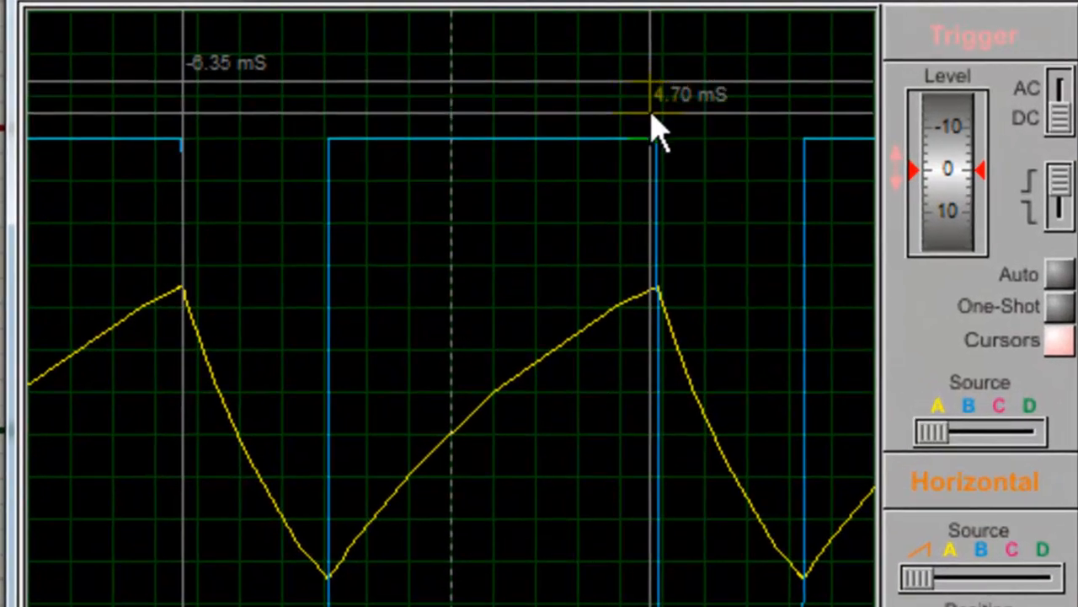
{"action": "left_click", "coordinate": [657, 116]}
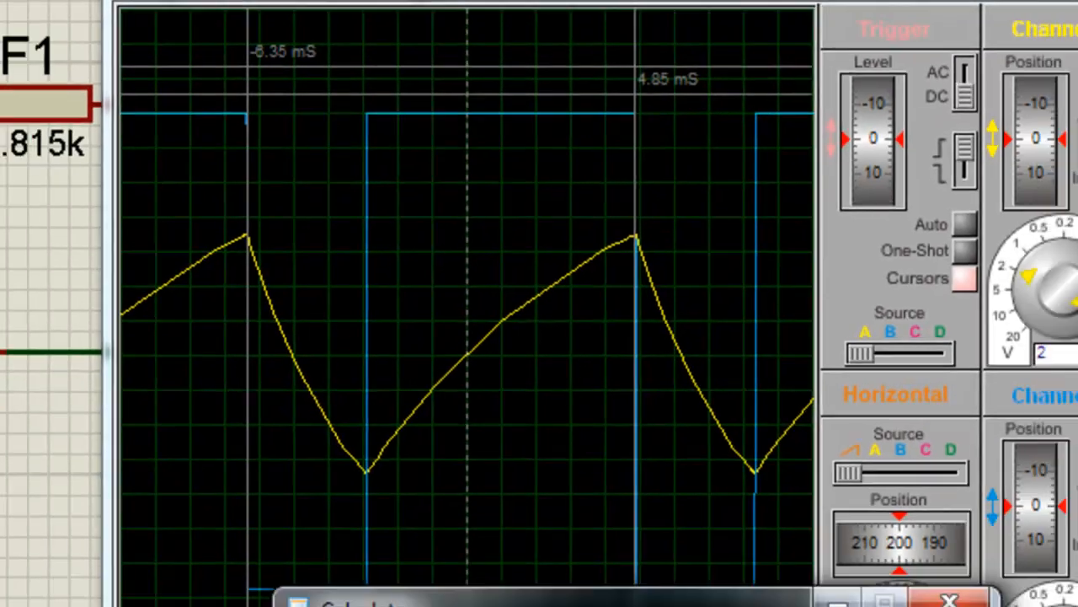
{"action": "left_click", "coordinate": [614, 469]}
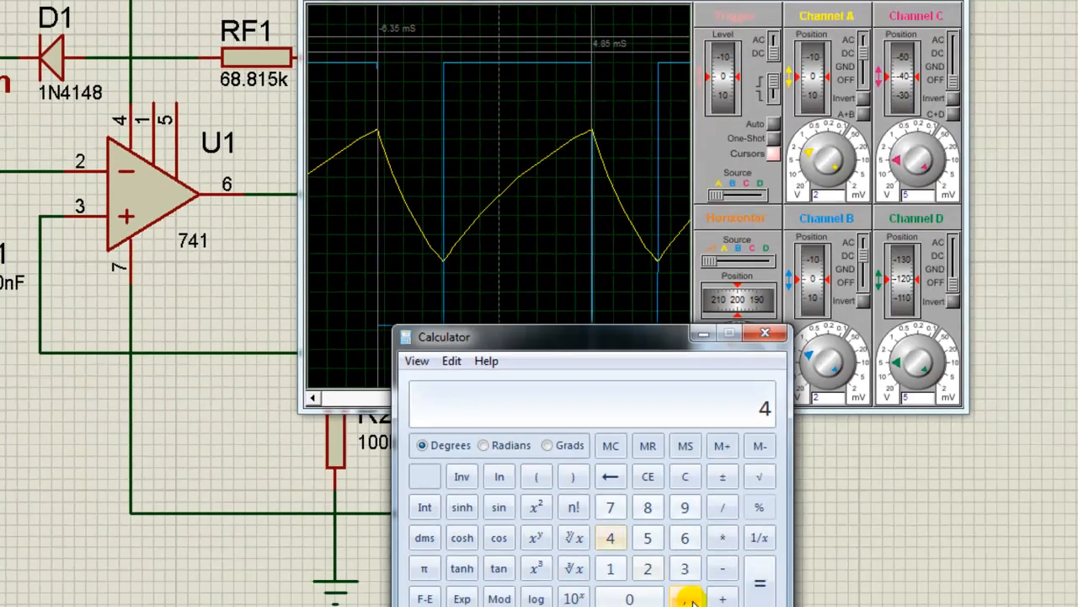
{"action": "left_click", "coordinate": [678, 571]}
{"action": "left_click", "coordinate": [679, 546]}
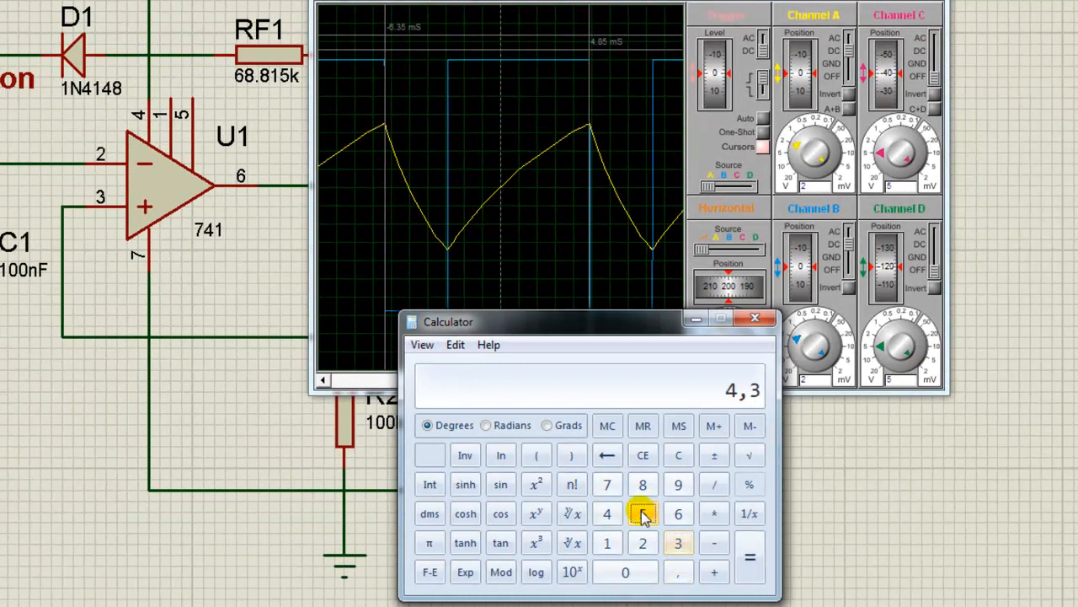
{"action": "left_click", "coordinate": [642, 516]}
{"action": "left_click", "coordinate": [712, 573]}
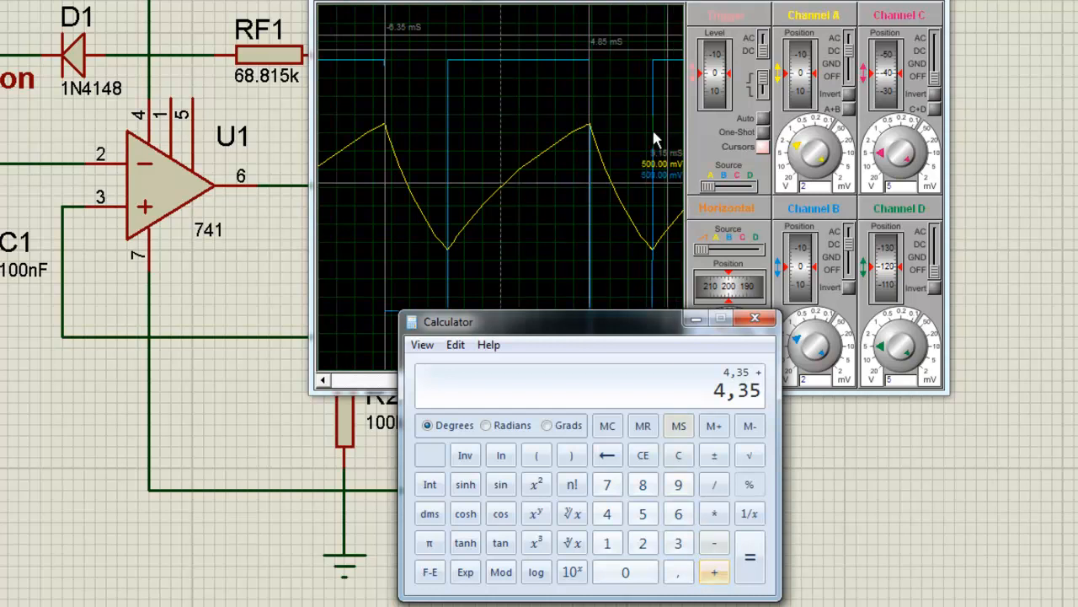
{"action": "left_click", "coordinate": [621, 64]}
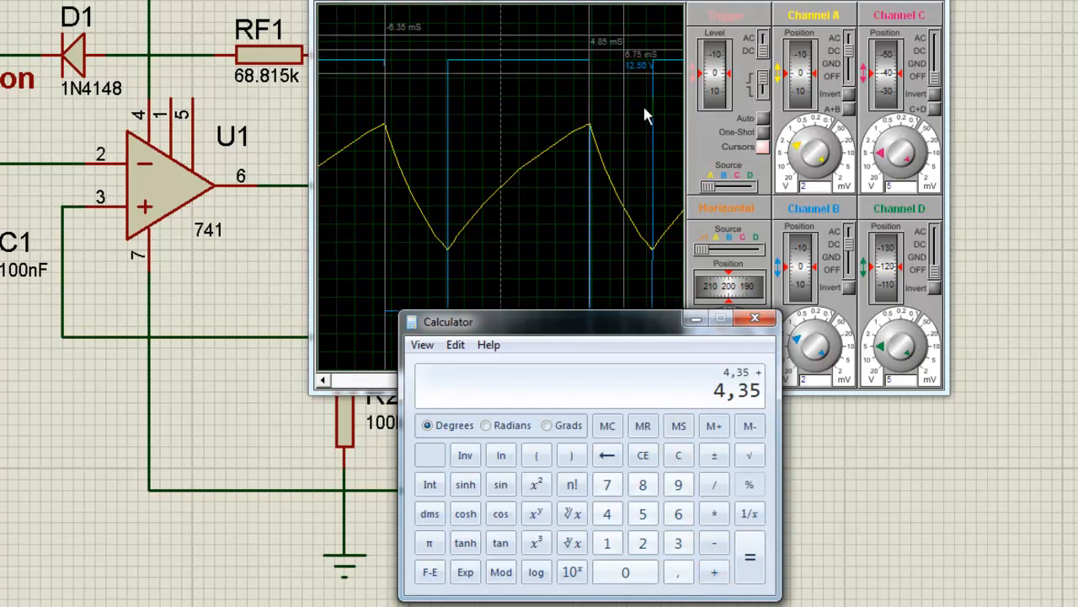
{"action": "left_click", "coordinate": [676, 456]}
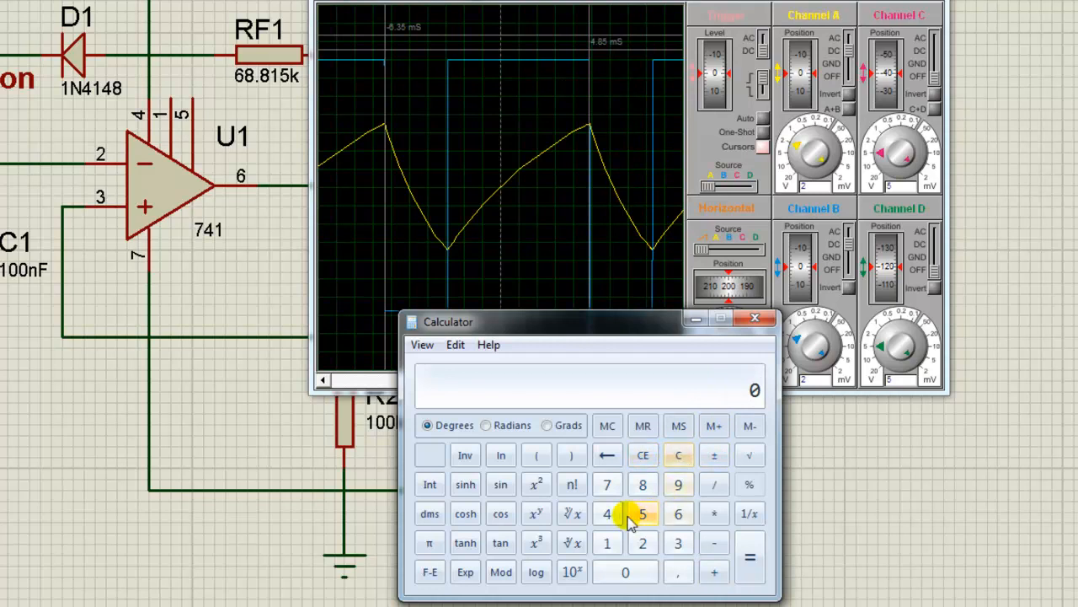
- Compute the full period between the two cursors in the Calculator as 4,85 + 6,35
{"action": "left_click", "coordinate": [607, 515]}
{"action": "left_click", "coordinate": [679, 571]}
{"action": "left_click", "coordinate": [642, 486]}
{"action": "left_click", "coordinate": [643, 513]}
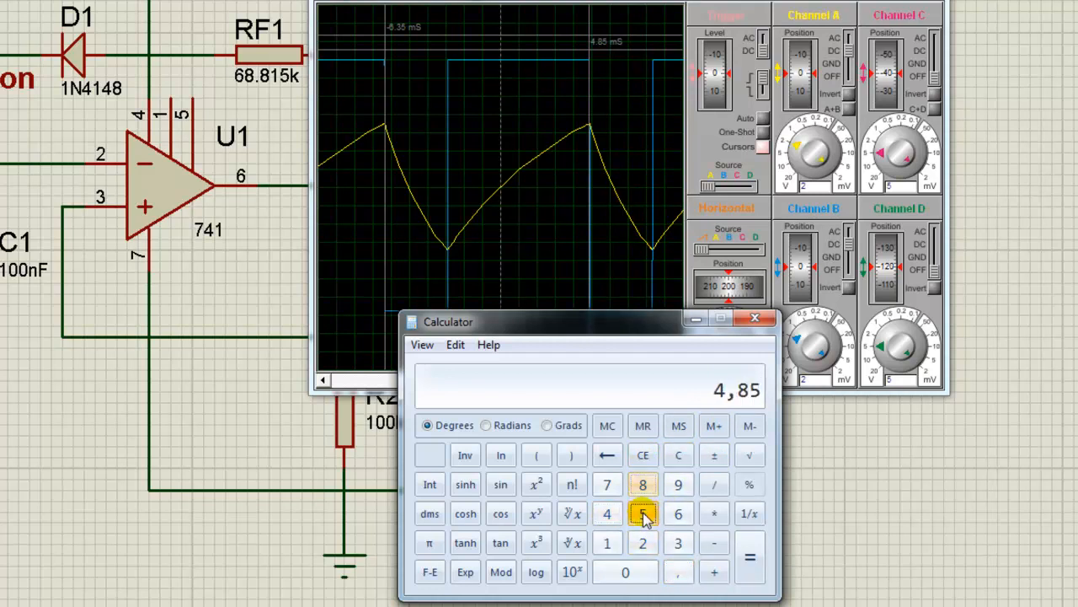
{"action": "left_click", "coordinate": [713, 572]}
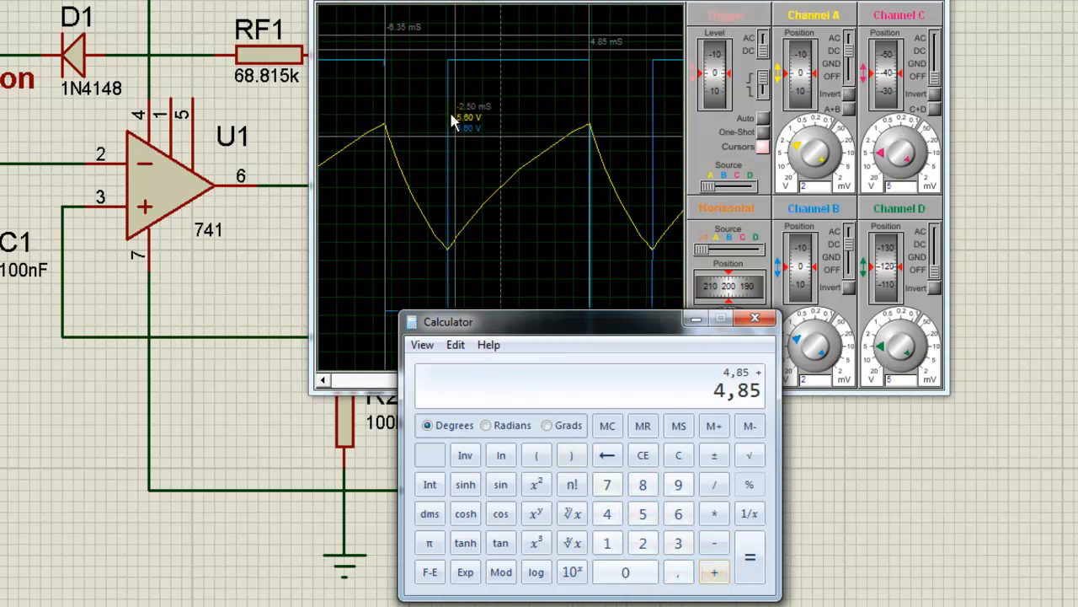
{"action": "left_click", "coordinate": [678, 513]}
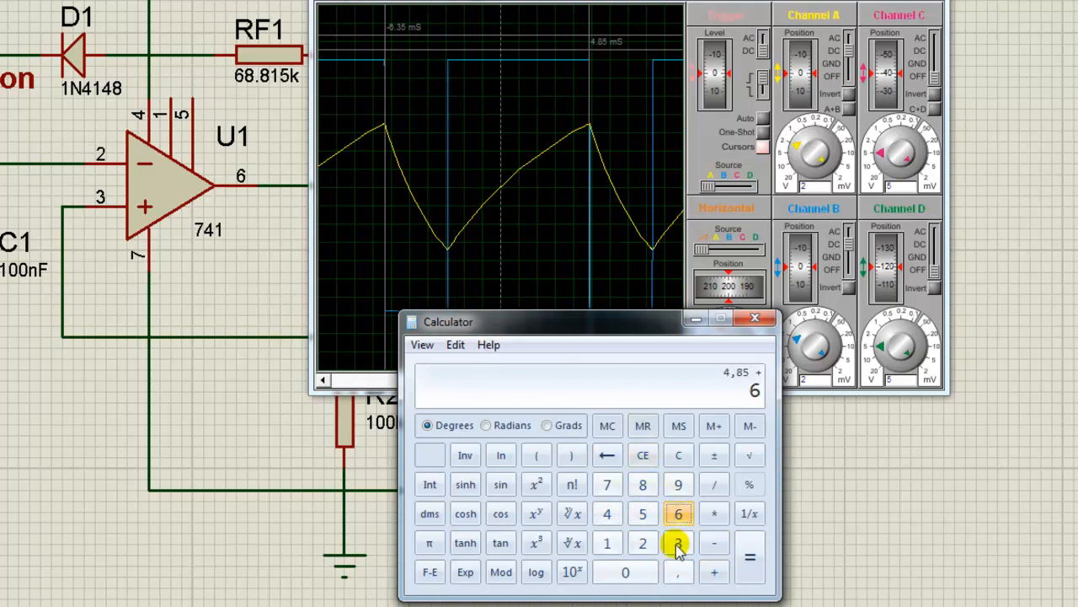
{"action": "left_click", "coordinate": [678, 572]}
{"action": "left_click", "coordinate": [677, 544]}
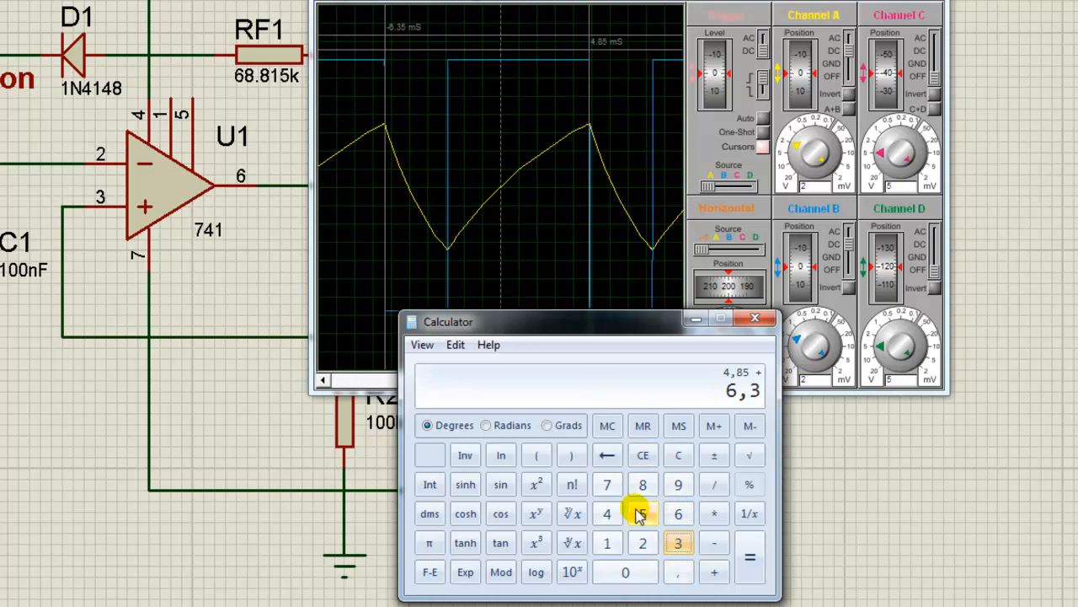
{"action": "left_click", "coordinate": [640, 514]}
{"action": "left_click", "coordinate": [750, 558]}
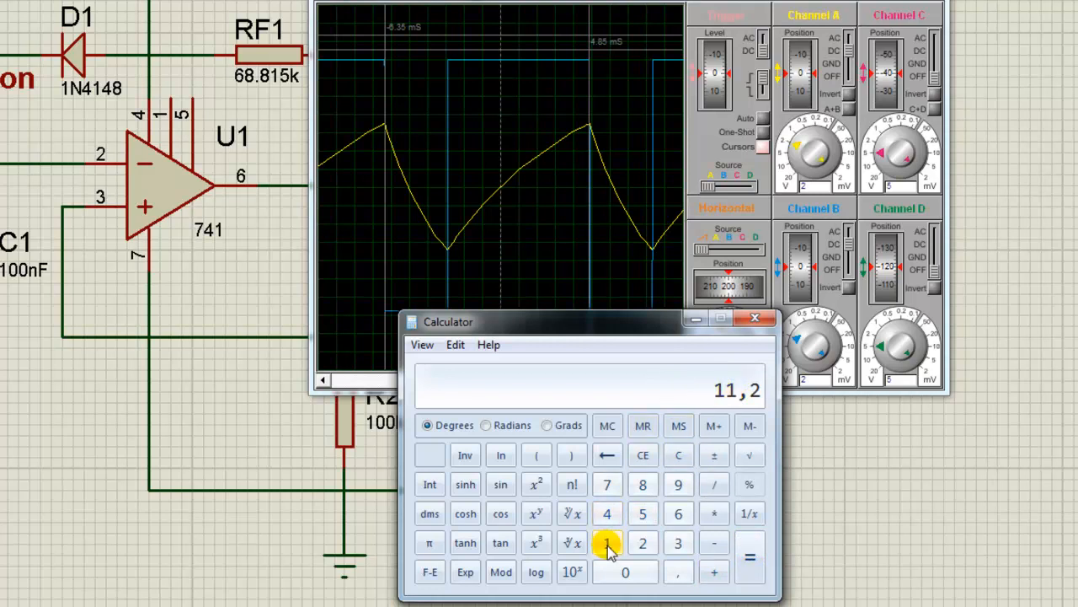
- Subtract 10,8 from the computed period to get the difference, and close the Calculator
{"action": "left_click", "coordinate": [713, 543]}
{"action": "left_click", "coordinate": [610, 549]}
{"action": "left_click", "coordinate": [622, 572]}
{"action": "left_click", "coordinate": [678, 576]}
{"action": "left_click", "coordinate": [642, 485]}
{"action": "left_click", "coordinate": [750, 558]}
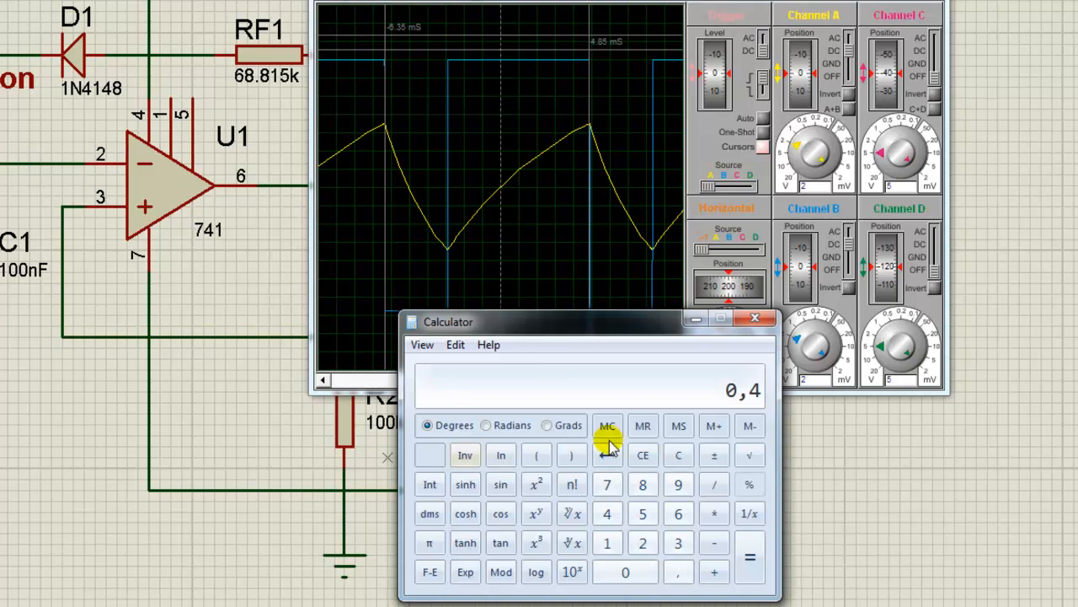
{"action": "left_click", "coordinate": [756, 320]}
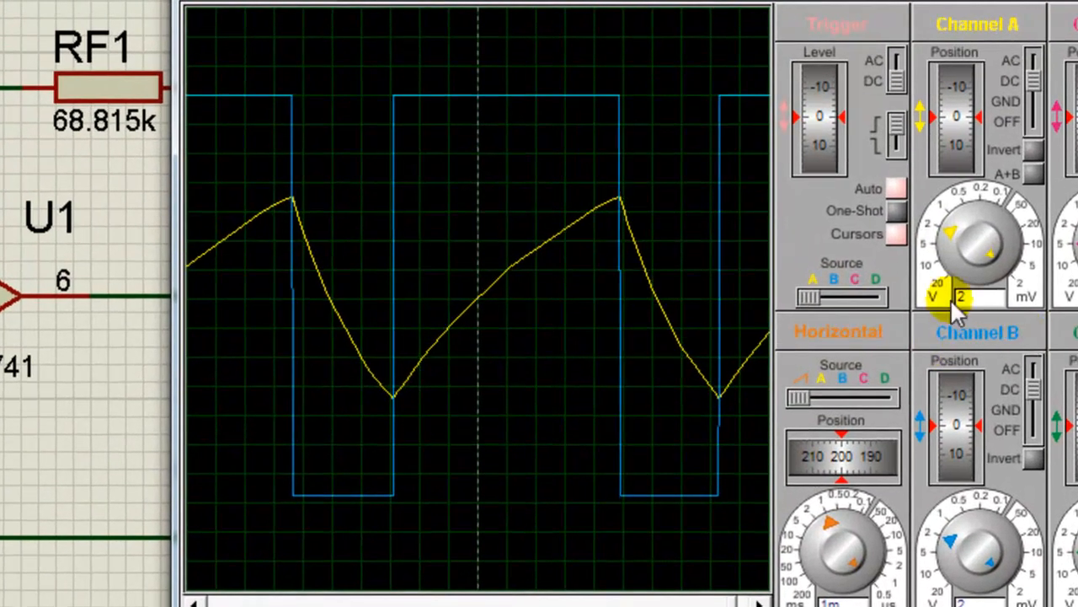
- Freeze the oscilloscope trace by disabling Auto triggering and mark channel B's high interval with cursors on its rising and falling edges
{"action": "left_click", "coordinate": [896, 189]}
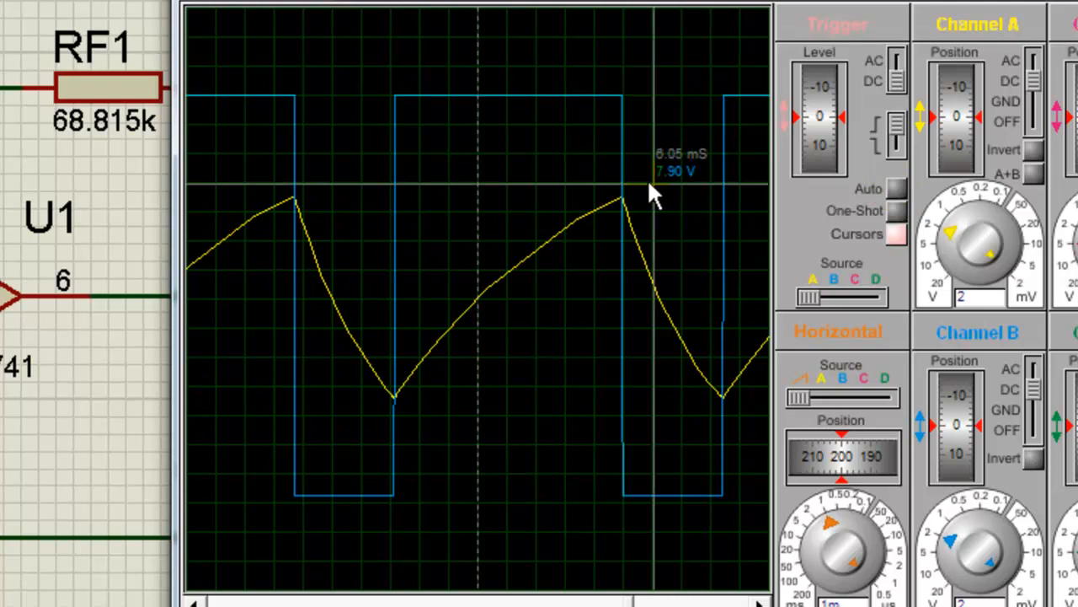
{"action": "left_click", "coordinate": [394, 111]}
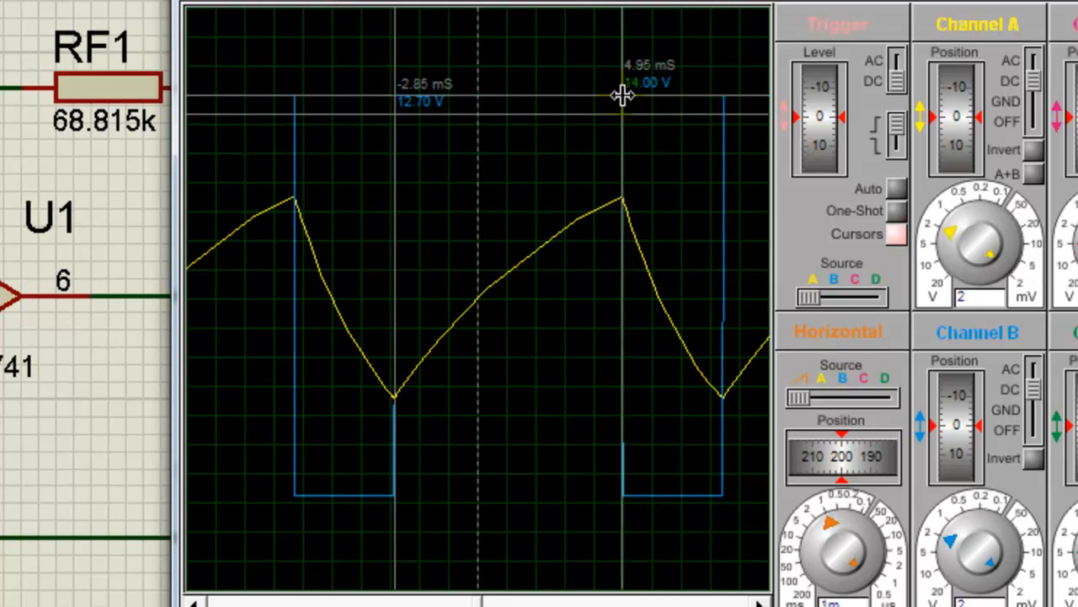
{"action": "left_click", "coordinate": [621, 96]}
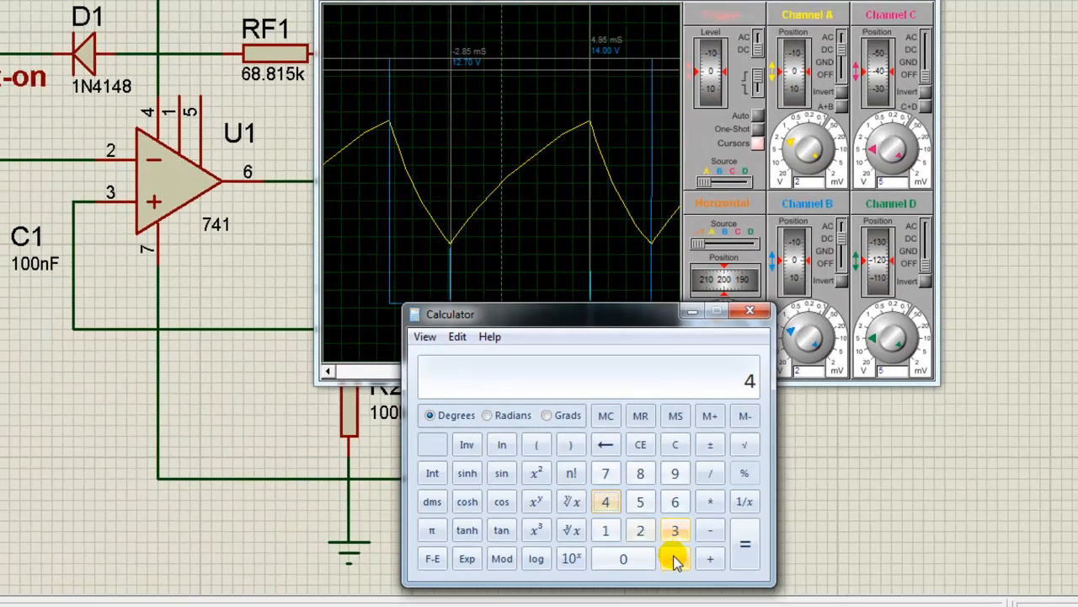
- Compute the duration of channel B's high interval in the Calculator as 4,85 + 2,85
{"action": "left_click", "coordinate": [674, 558]}
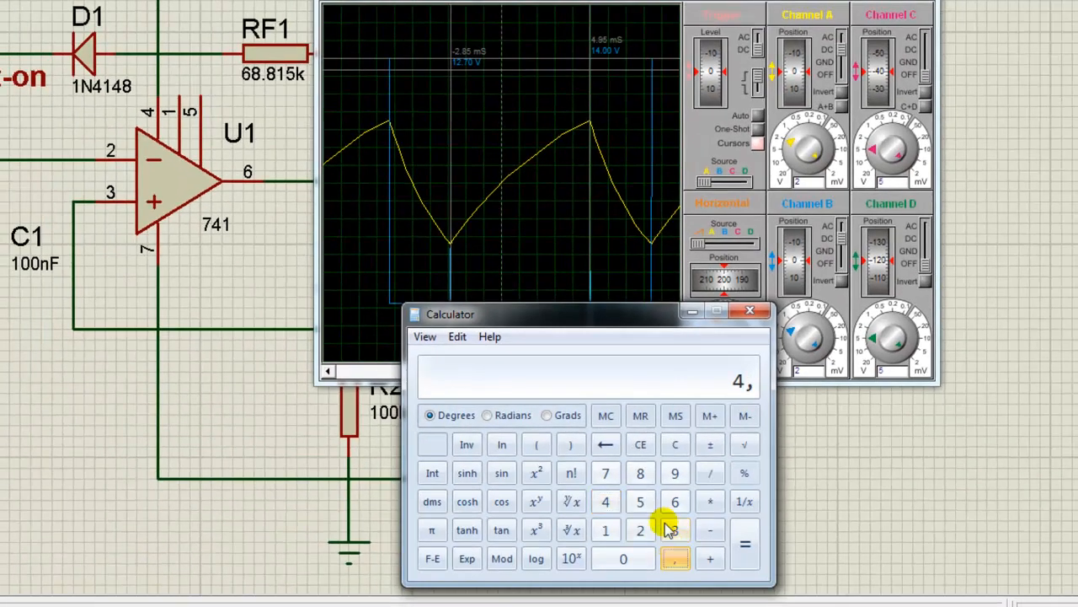
{"action": "left_click", "coordinate": [642, 475]}
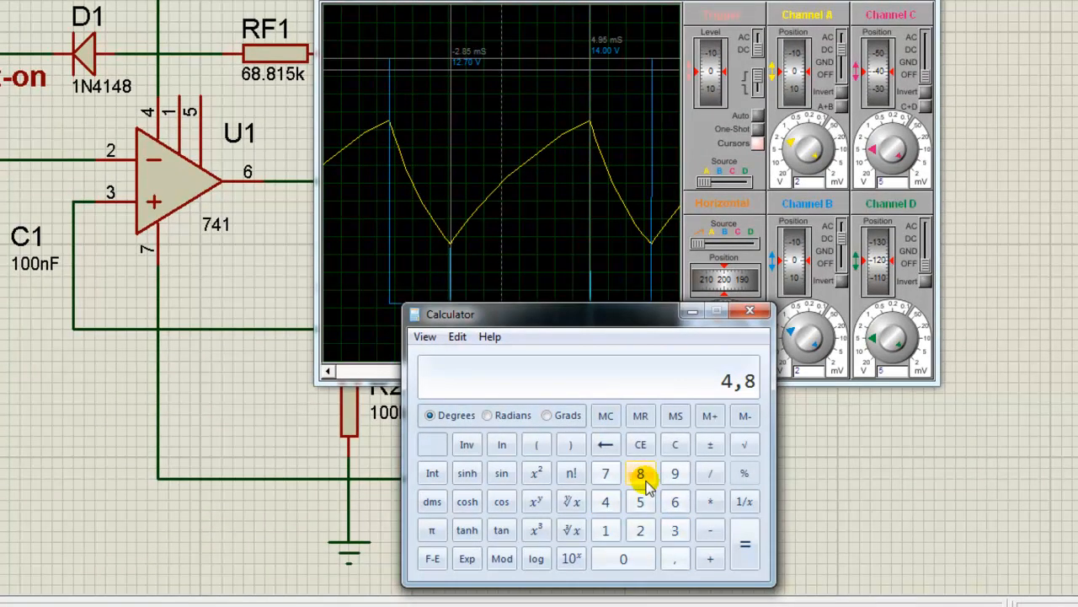
{"action": "left_click", "coordinate": [648, 498]}
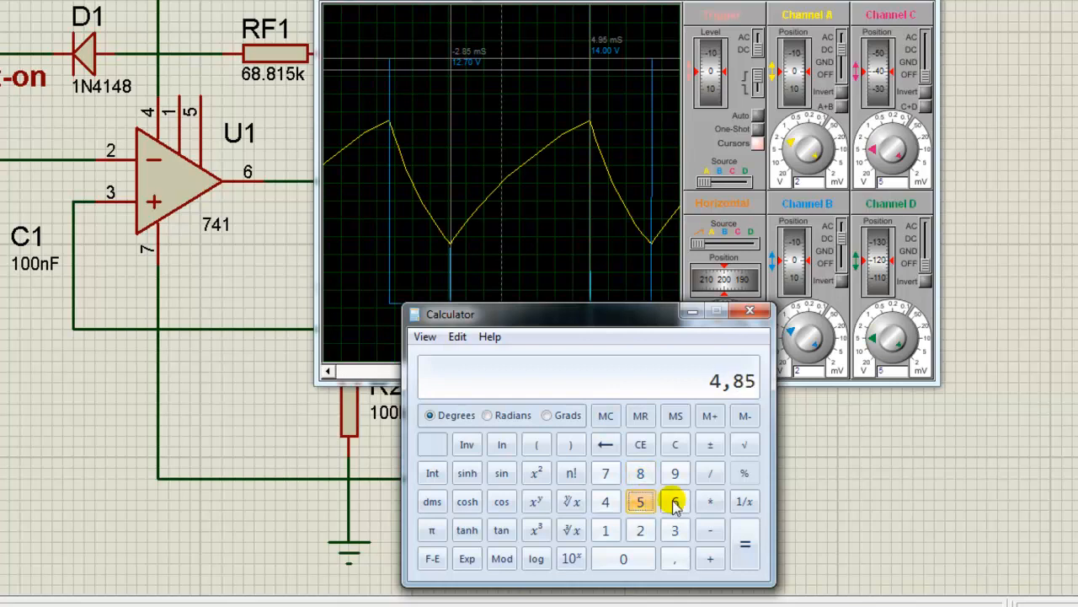
{"action": "left_click", "coordinate": [710, 559]}
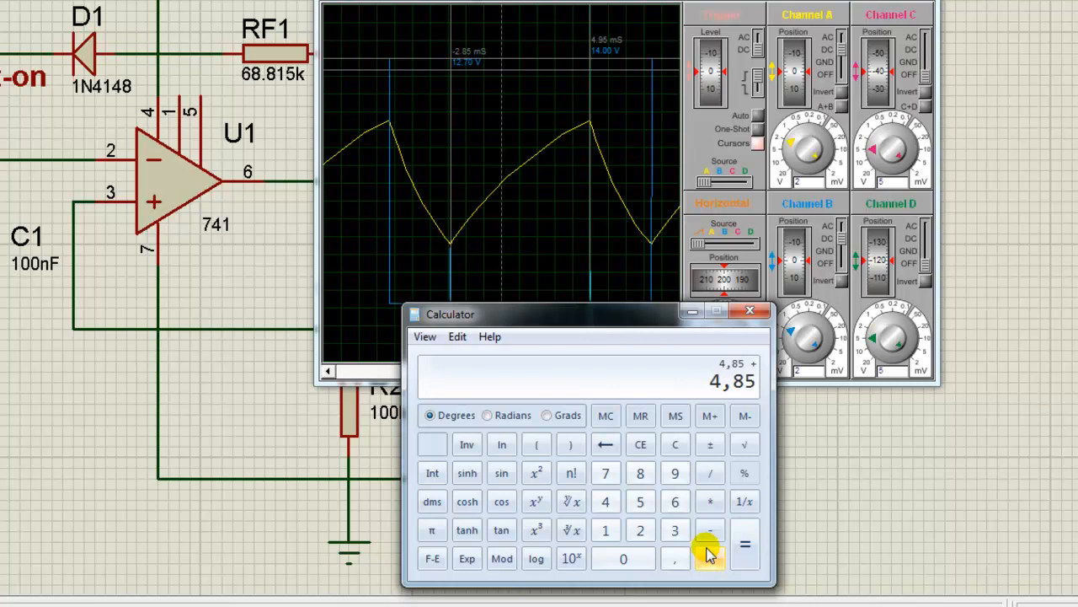
{"action": "left_click", "coordinate": [642, 531]}
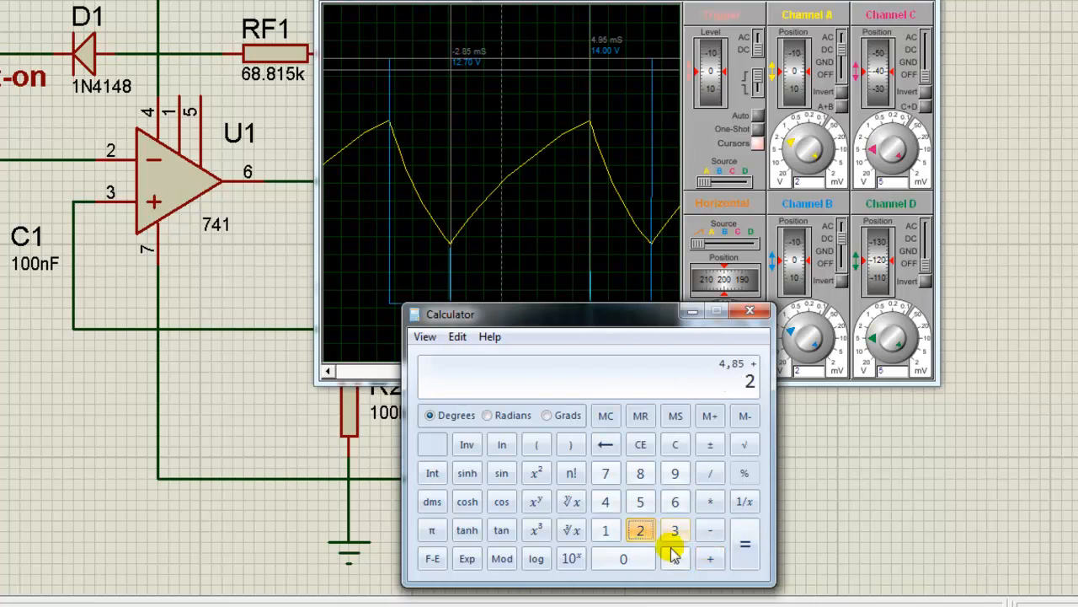
{"action": "left_click", "coordinate": [679, 559]}
{"action": "left_click", "coordinate": [640, 473]}
{"action": "left_click", "coordinate": [640, 501]}
{"action": "left_click", "coordinate": [746, 547]}
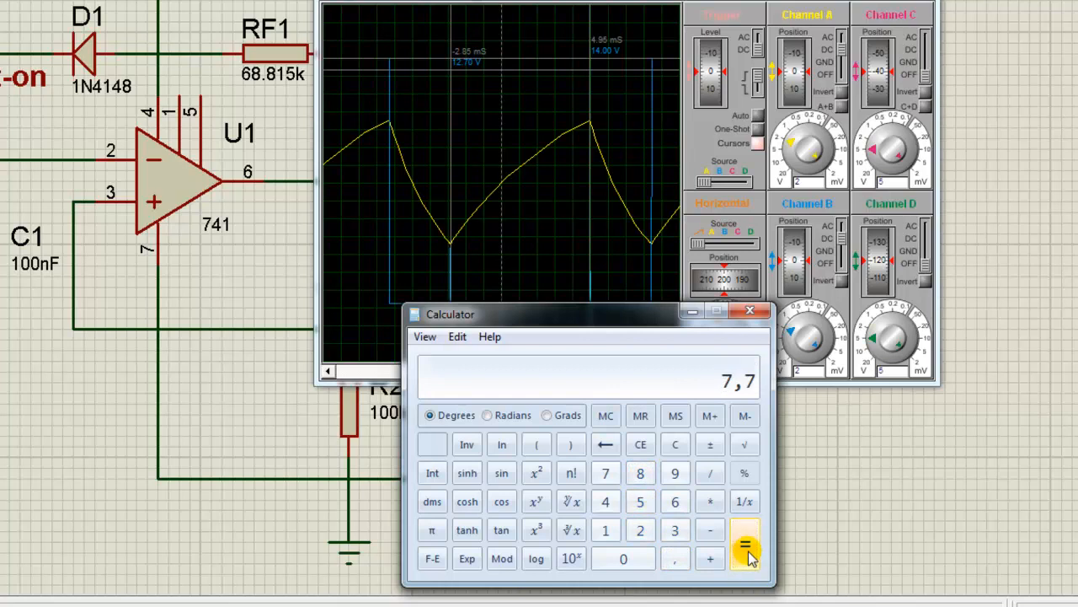